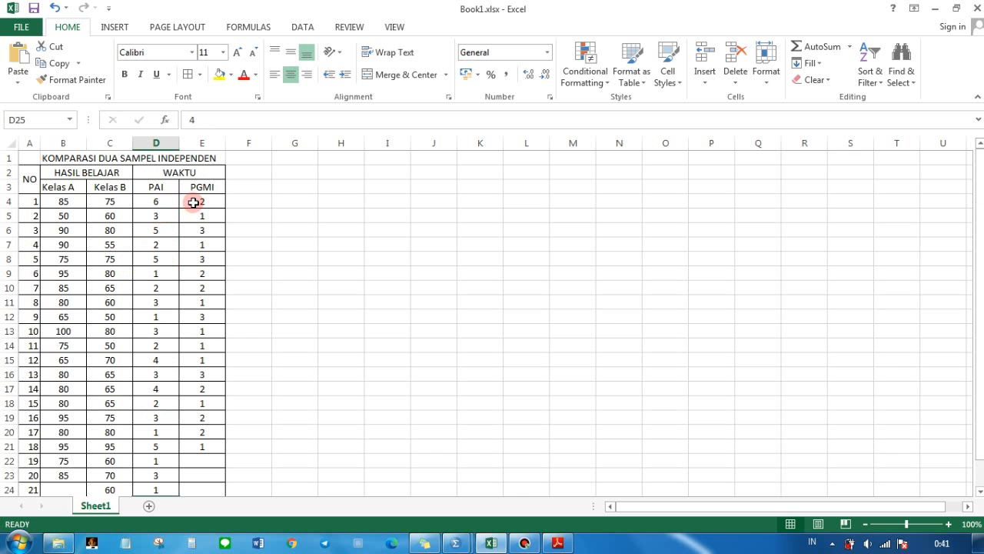
Compare the PGMI waiting-time series in the PDF case example with the PGMI column in the Excel worksheet
{"action": "left_click", "coordinate": [557, 543]}
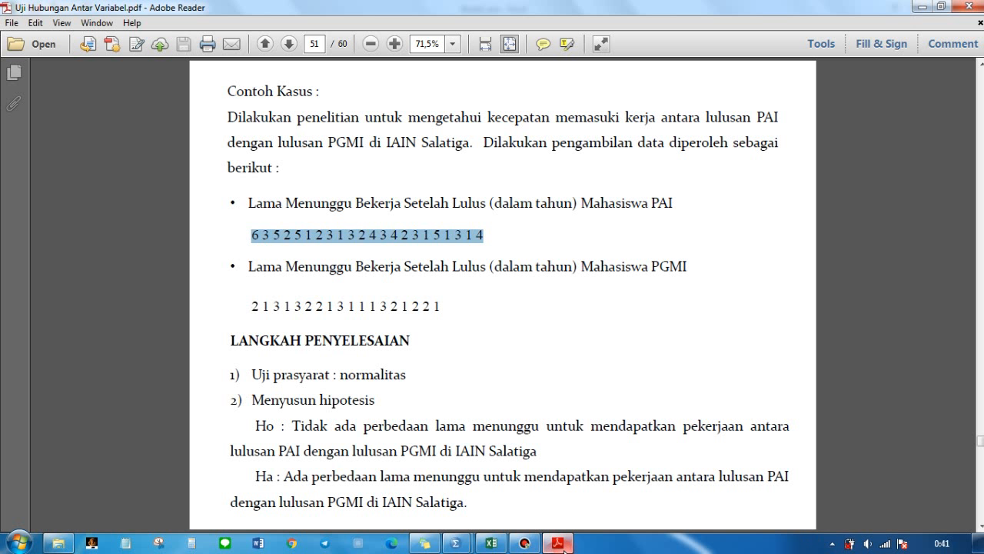
{"action": "left_click", "coordinate": [254, 311]}
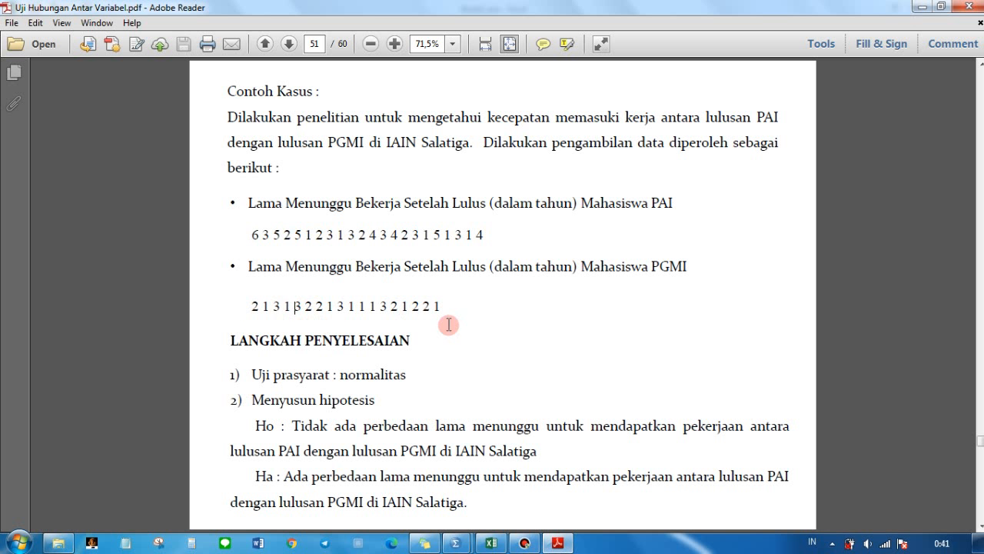
{"action": "left_click", "coordinate": [493, 544]}
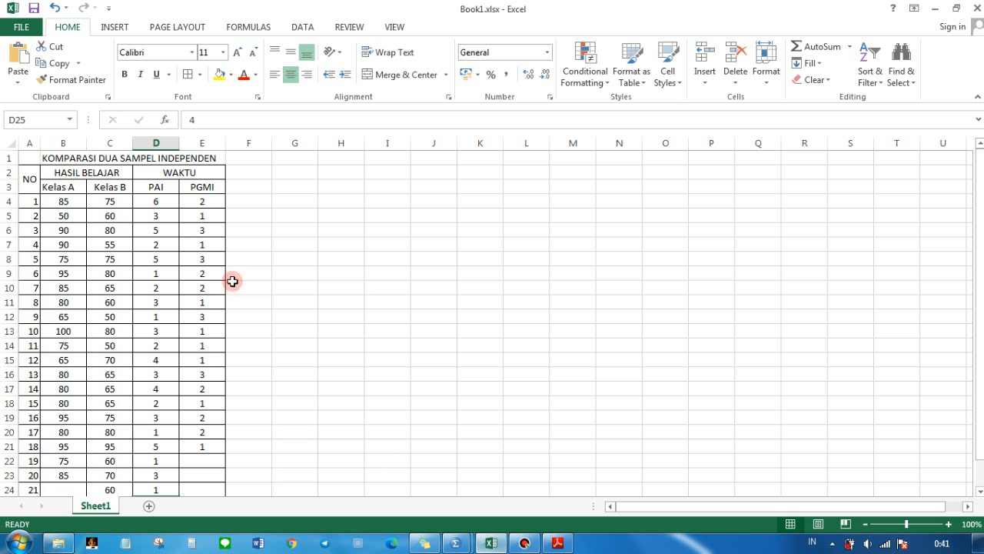
{"action": "left_click", "coordinate": [206, 201]}
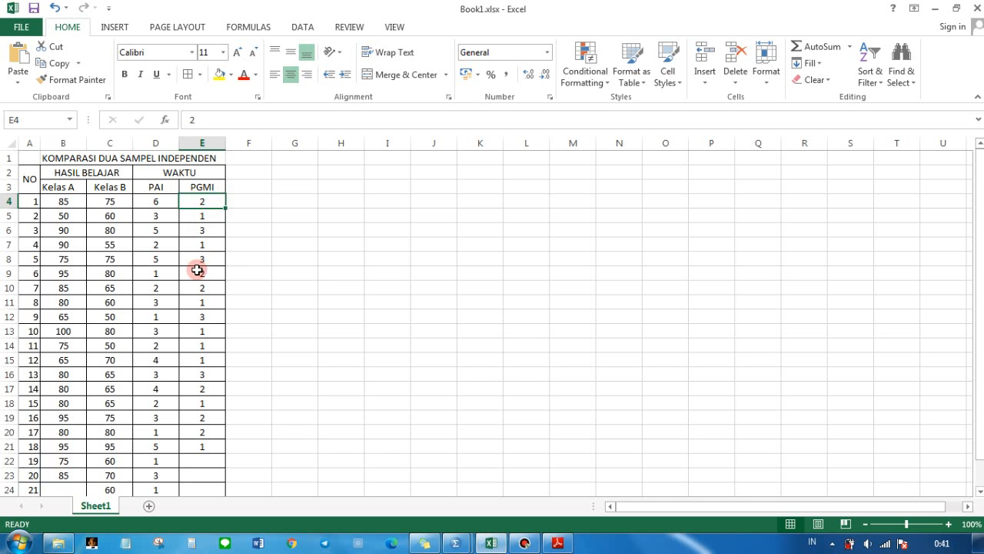
{"action": "left_click", "coordinate": [204, 446]}
Switch to the SPSS Data Editor and define two variables named Waktu and Prodi
{"action": "left_click", "coordinate": [464, 545]}
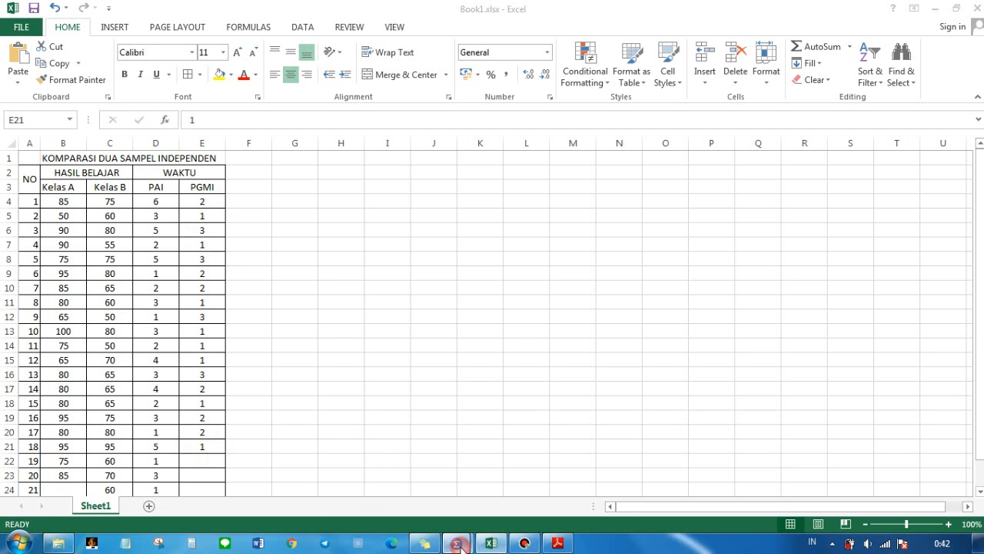
{"action": "left_click", "coordinate": [395, 486]}
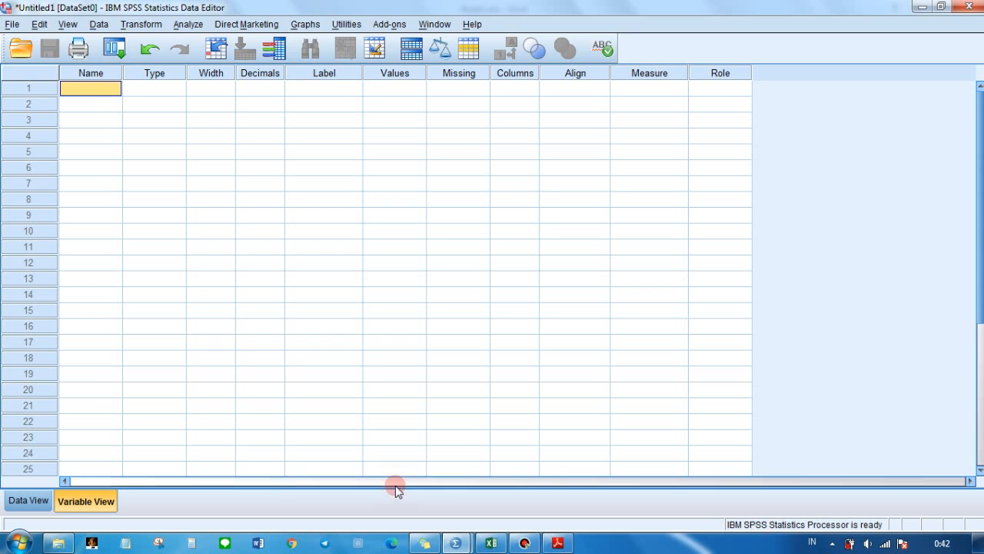
{"action": "left_click", "coordinate": [84, 502]}
{"action": "left_click", "coordinate": [558, 544]}
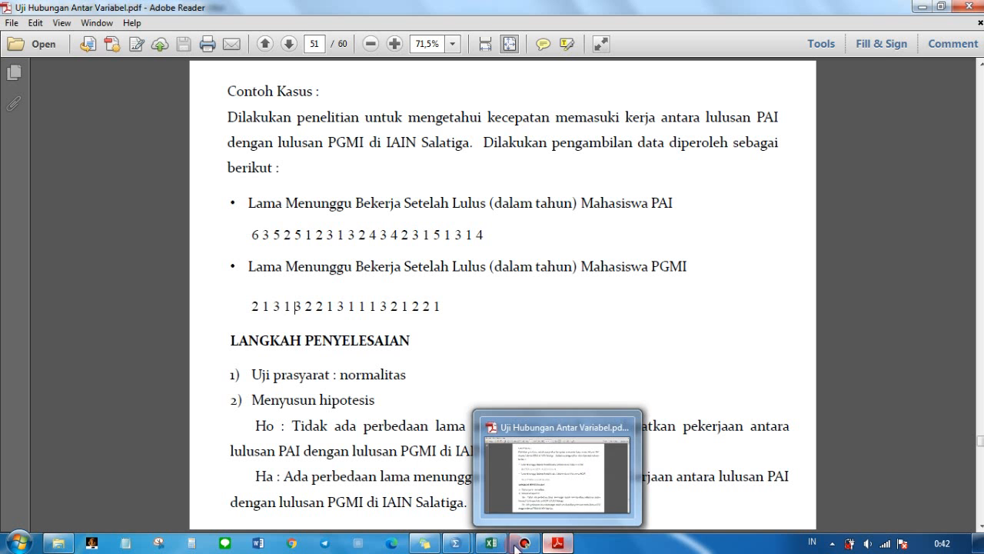
{"action": "mouse_move", "coordinate": [455, 543]}
{"action": "left_click", "coordinate": [332, 459]}
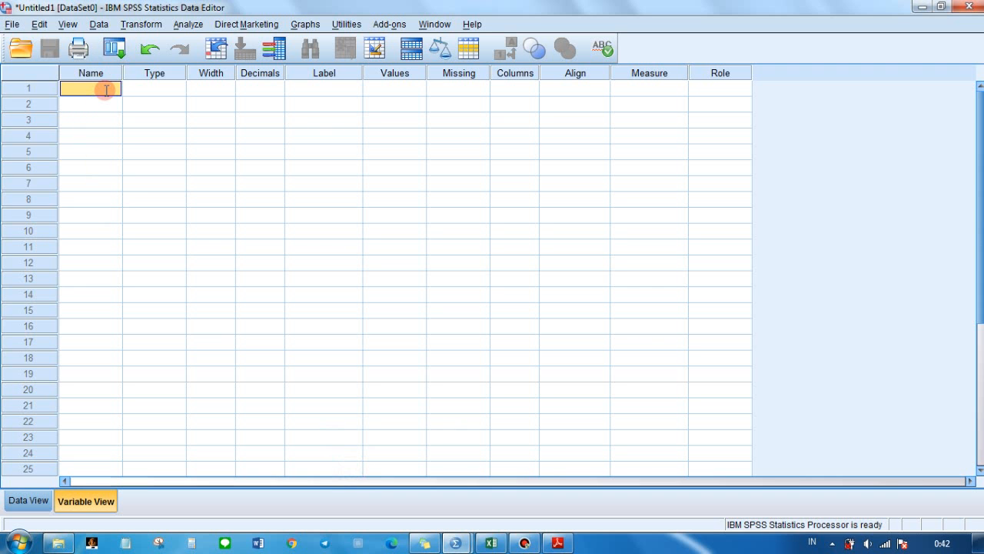
{"action": "type", "text": "Waktu"}
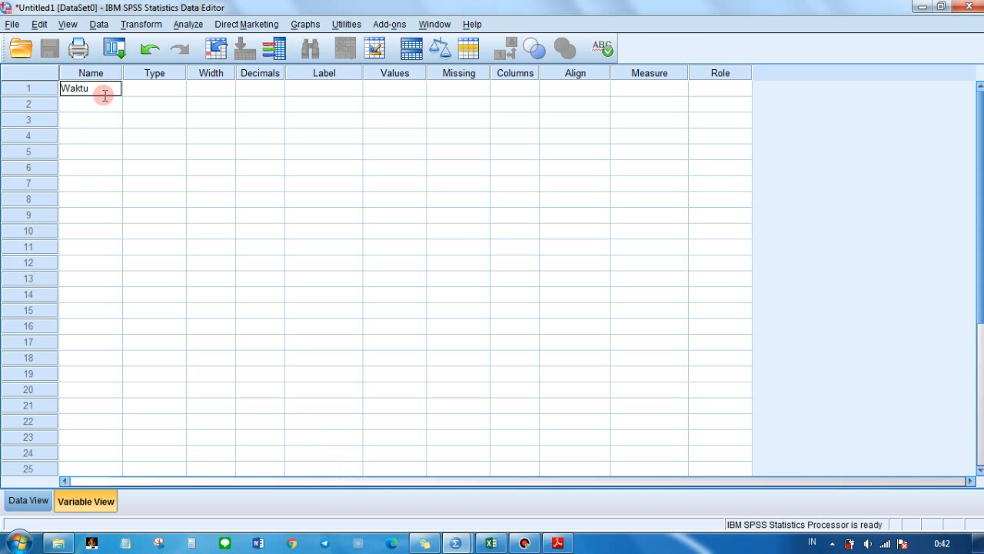
{"action": "key", "text": "Return"}
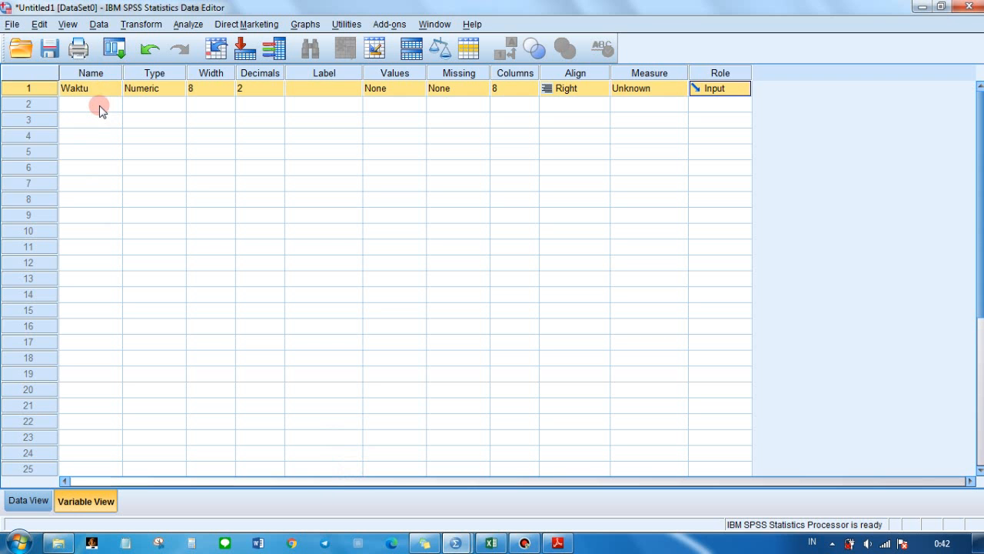
{"action": "left_click", "coordinate": [99, 107]}
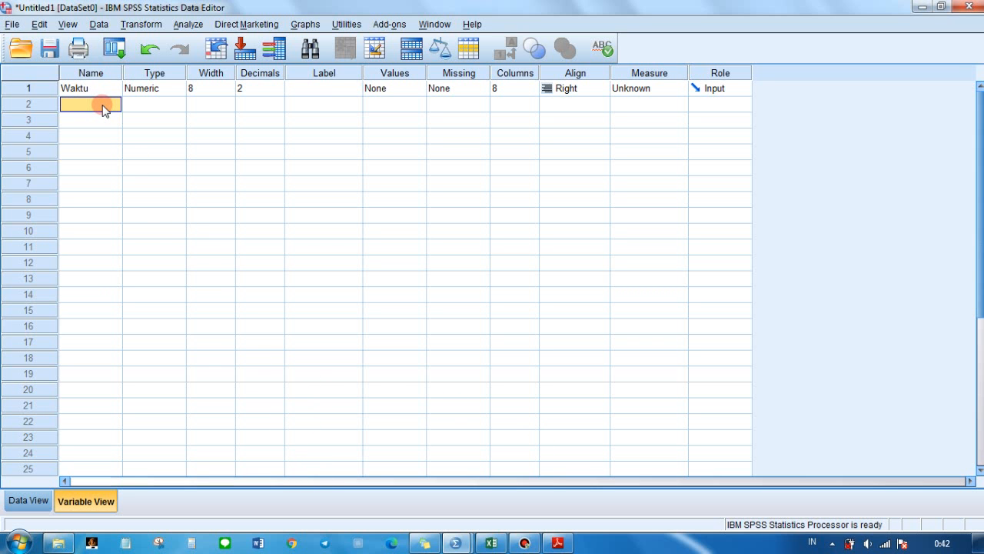
{"action": "type", "text": "P"}
Copy the PAI values in D4:D25 from the Excel sheet into the SPSS Waktu column, starting at case 1
{"action": "left_click", "coordinate": [47, 501]}
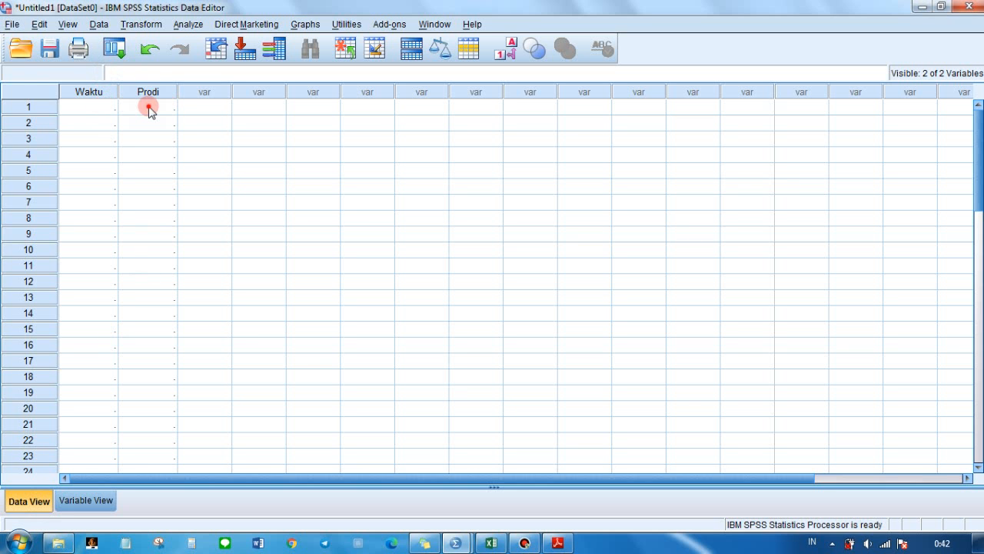
{"action": "left_click", "coordinate": [148, 107]}
{"action": "left_click", "coordinate": [105, 110]}
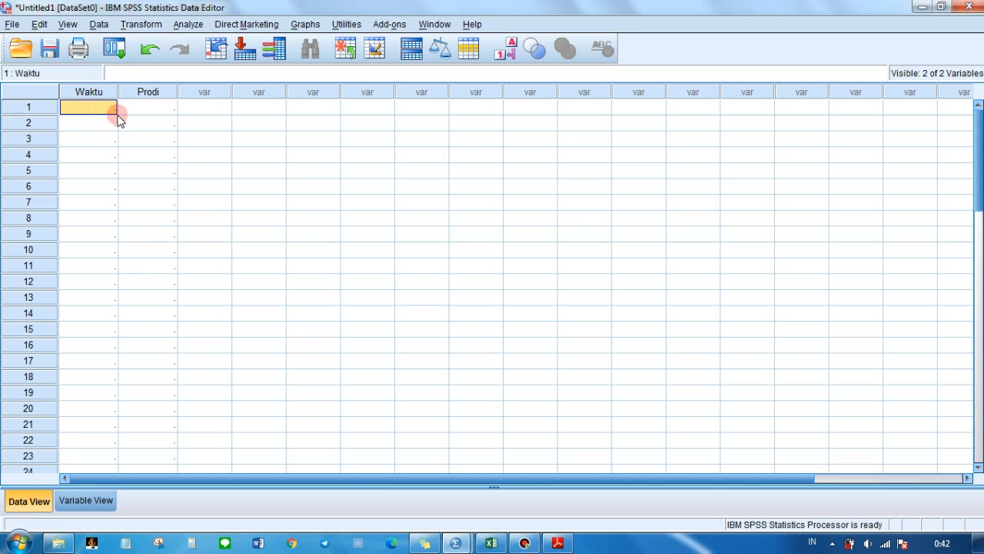
{"action": "left_click", "coordinate": [491, 543]}
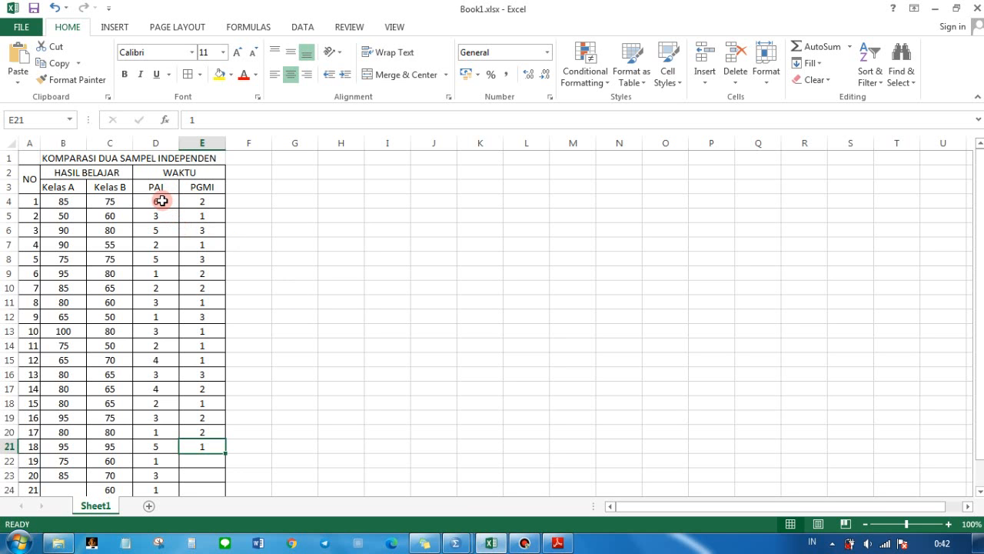
{"action": "left_click_drag", "start_coordinate": [160, 201], "coordinate": [167, 465]}
{"action": "key", "text": "ctrl+c"}
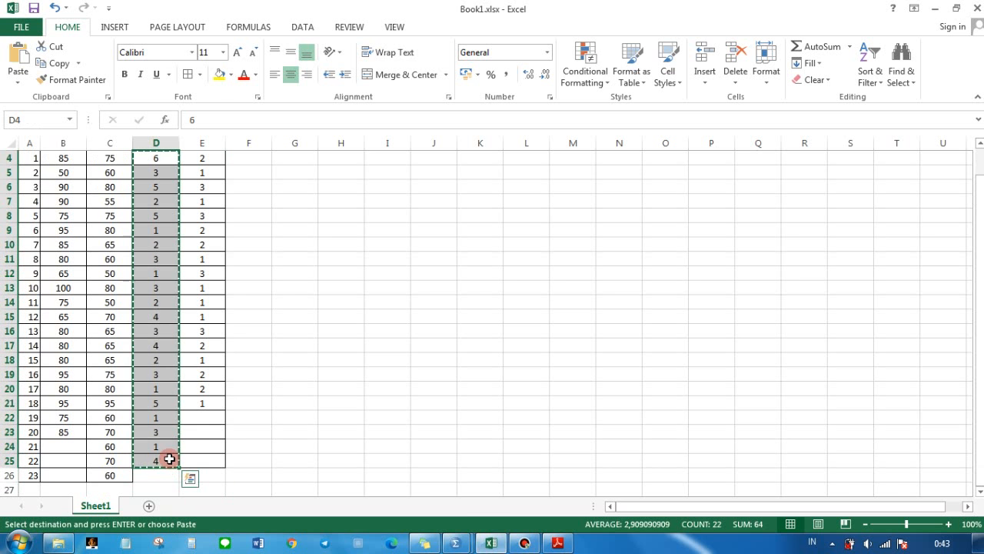
{"action": "left_click", "coordinate": [457, 544]}
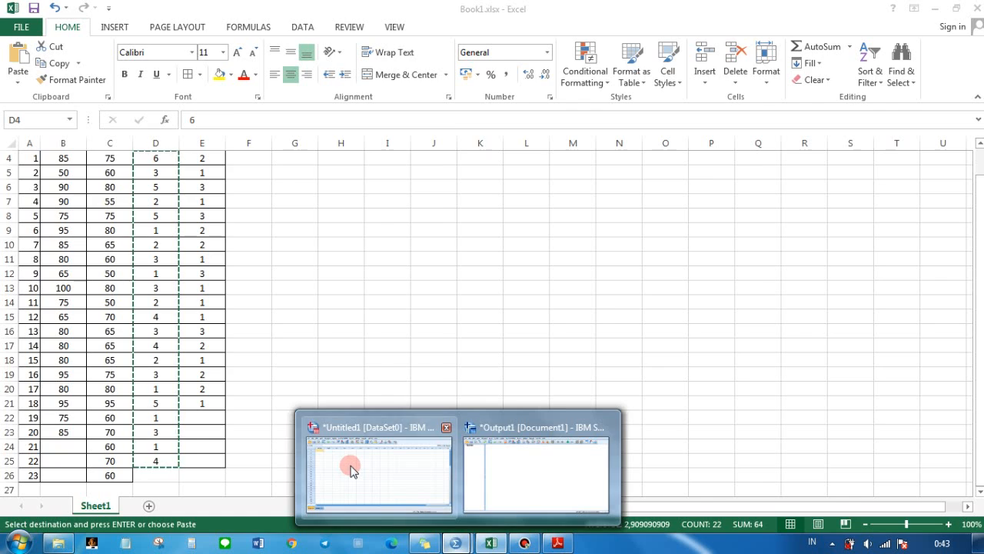
{"action": "left_click", "coordinate": [348, 465]}
{"action": "right_click", "coordinate": [88, 110]}
{"action": "left_click", "coordinate": [109, 154]}
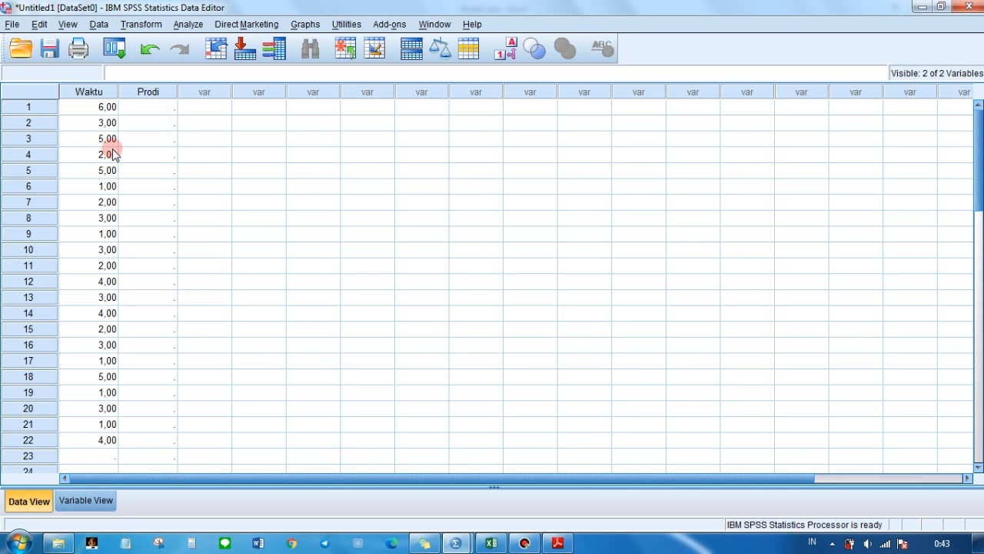
Enter group code 1 in the Prodi column for cases 1 to 22
{"action": "left_click", "coordinate": [133, 111]}
{"action": "type", "text": "1"}
{"action": "key", "text": "Return"}
{"action": "type", "text": "1"}
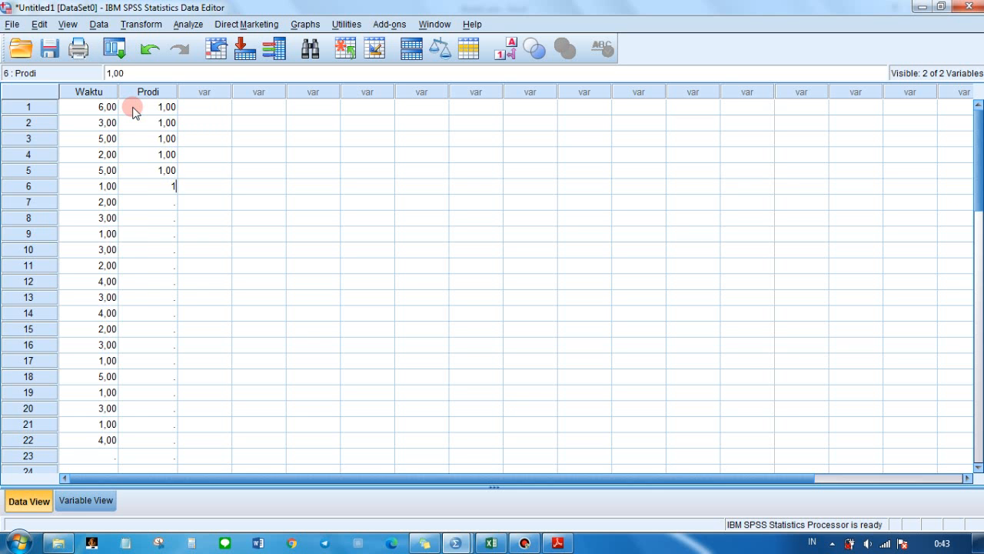
{"action": "type", "text": " 1 1 1 1 1 1 1 1 "}
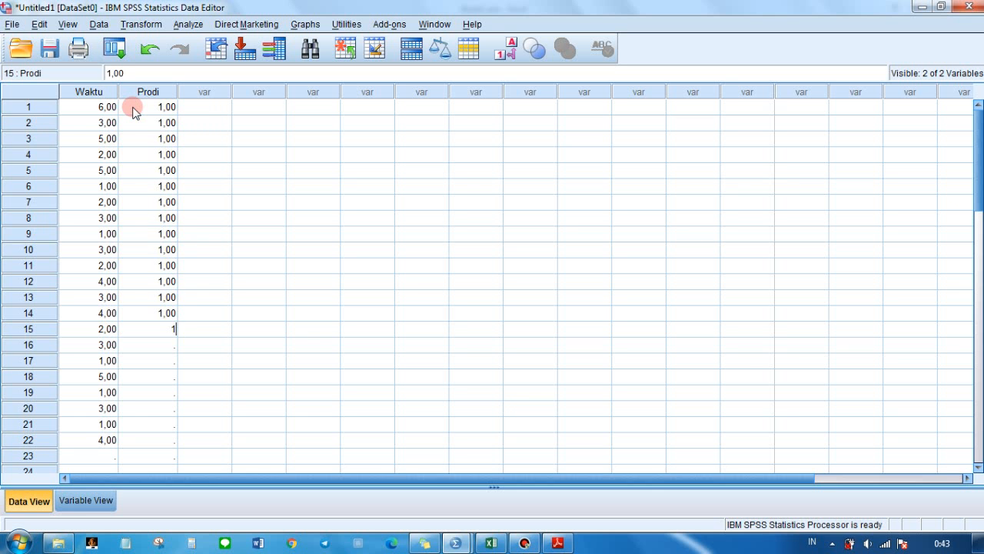
{"action": "type", "text": "1 1 1 1 1"}
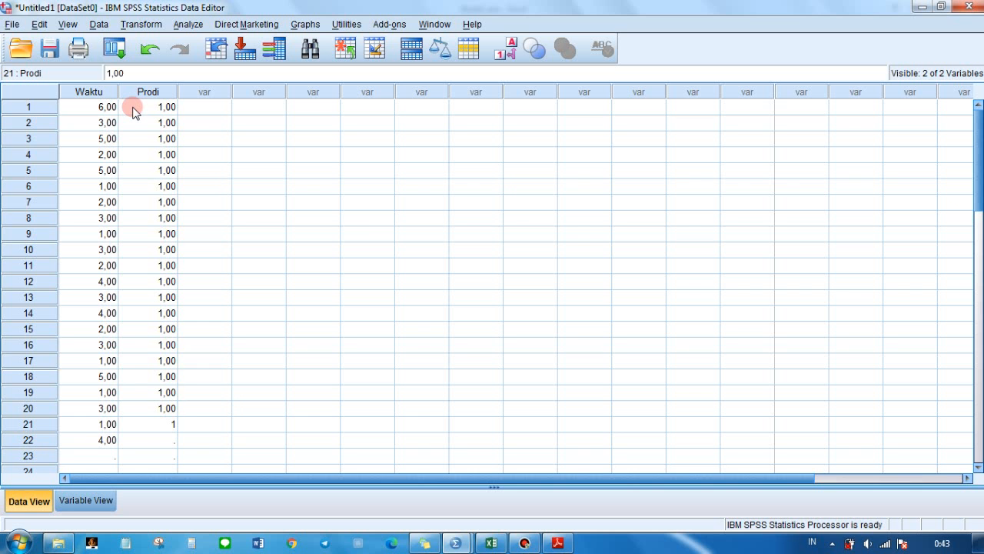
{"action": "type", "text": " 1"}
{"action": "key", "text": "Return"}
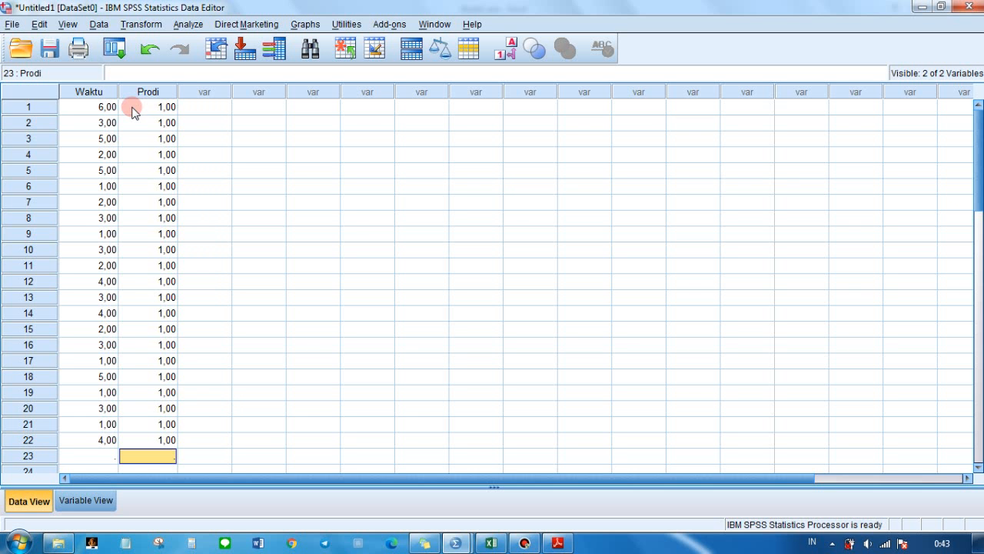
Copy the PGMI values in E4:E21 from Excel and paste them below the PAI data in the SPSS Waktu column, starting at case 23
{"action": "left_click", "coordinate": [490, 543]}
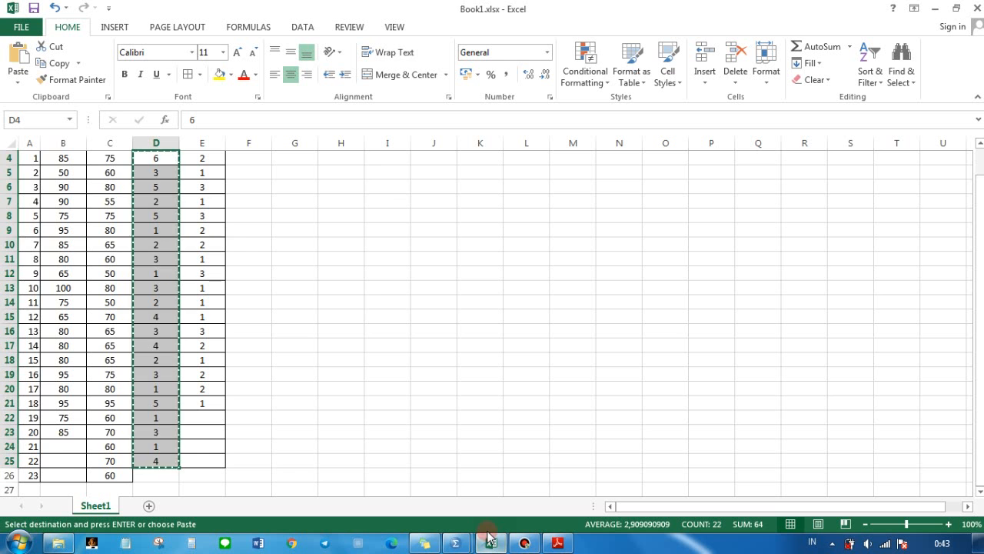
{"action": "scroll", "coordinate": [261, 260], "scroll_direction": "up", "scroll_amount": 1}
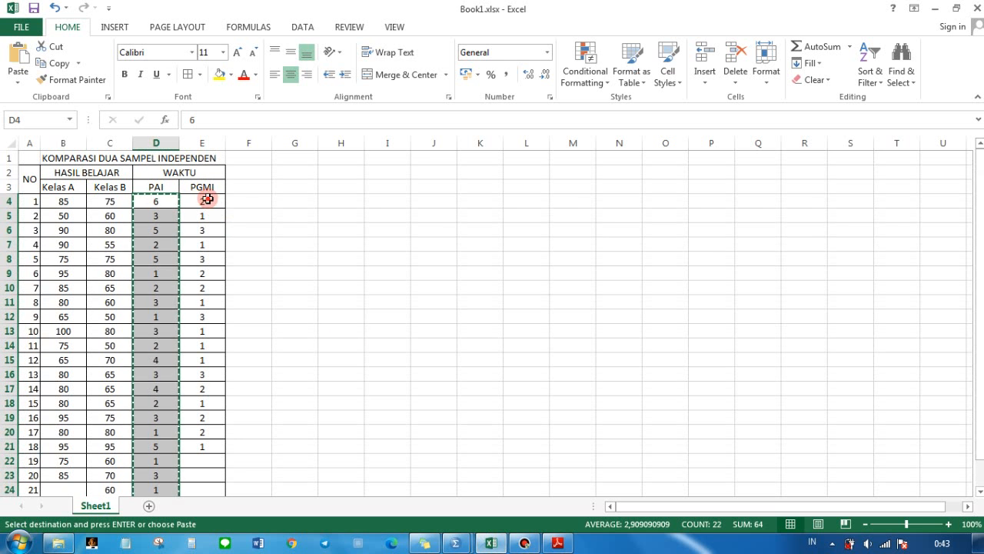
{"action": "left_click", "coordinate": [202, 201]}
{"action": "left_click_drag", "start_coordinate": [202, 201], "coordinate": [214, 449]}
{"action": "key", "text": "ctrl+c"}
{"action": "left_click", "coordinate": [456, 543]}
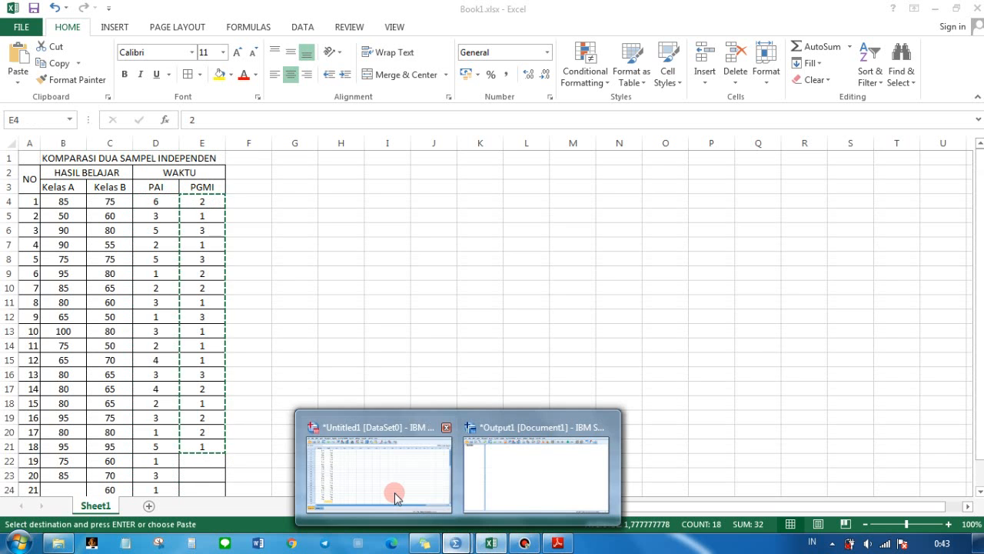
{"action": "left_click", "coordinate": [392, 492]}
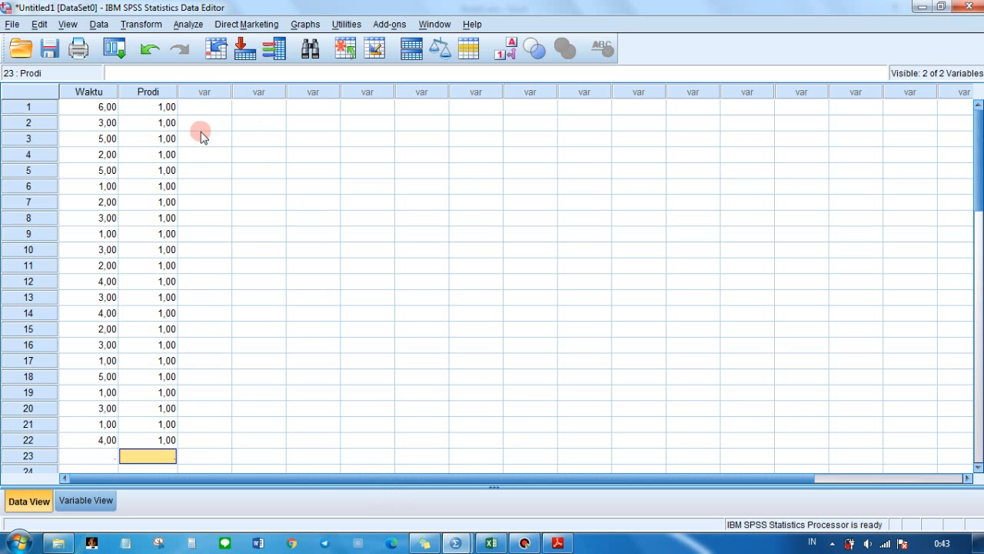
{"action": "scroll", "coordinate": [131, 385], "scroll_direction": "down", "scroll_amount": 2}
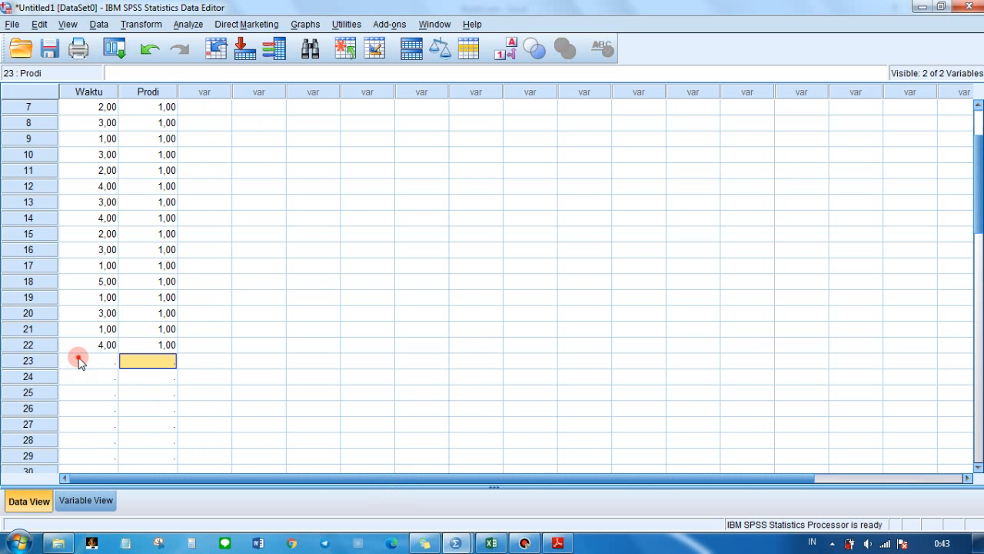
{"action": "left_click", "coordinate": [80, 362]}
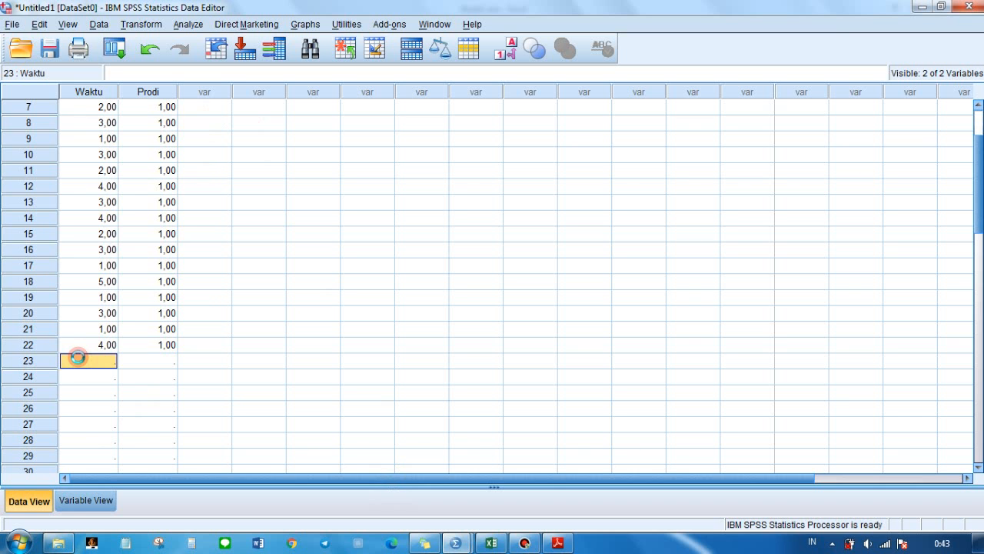
{"action": "key", "text": "ctrl+v"}
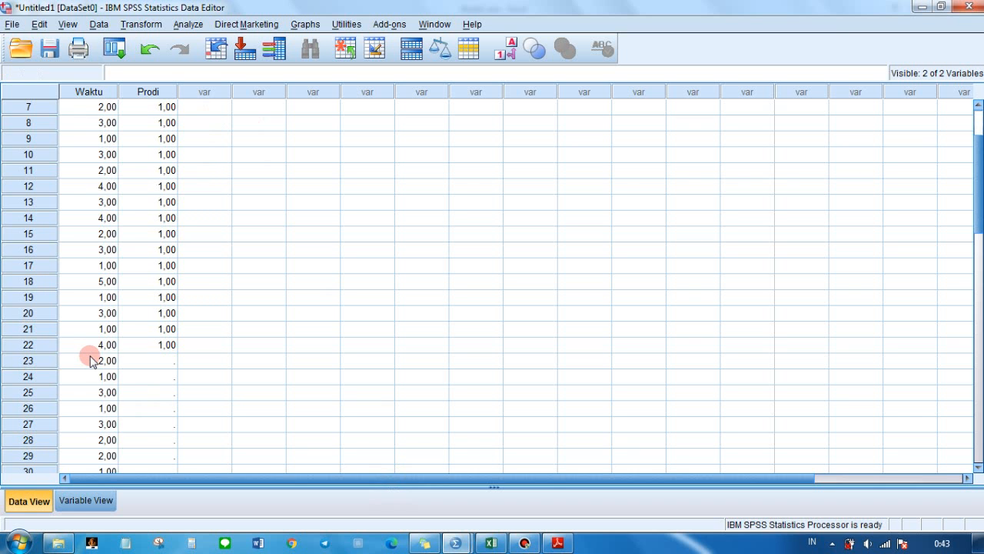
Enter group code 2 in the Prodi column for cases 23 to 40
{"action": "left_click", "coordinate": [158, 361]}
{"action": "type", "text": "2"}
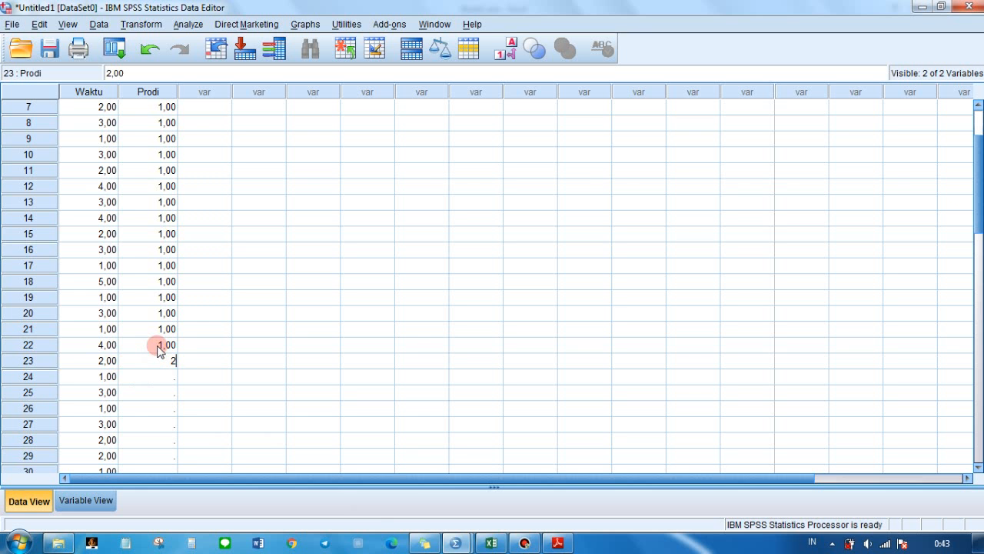
{"action": "type", "text": " 2 2 2 2 2"}
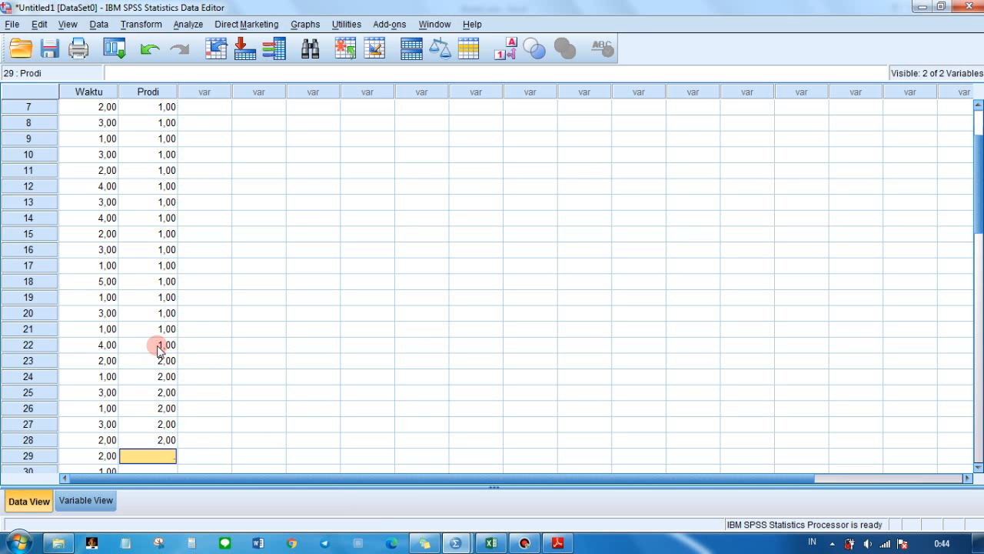
{"action": "type", "text": " 2 2"}
{"action": "key", "text": "Return"}
{"action": "type", "text": "2"}
{"action": "key", "text": "Return"}
{"action": "type", "text": "2"}
{"action": "key", "text": "Return"}
{"action": "key", "text": "Return"}
{"action": "type", "text": "2"}
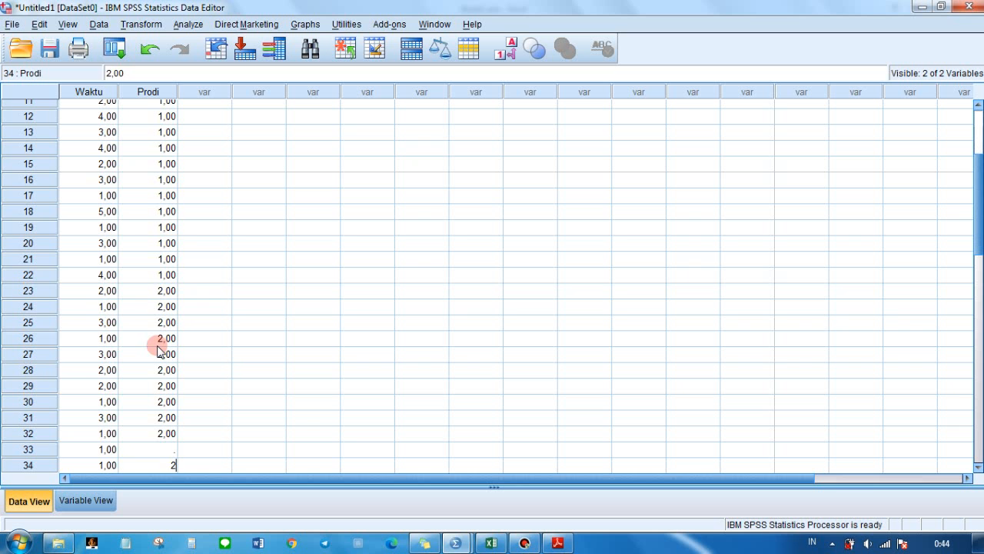
{"action": "key", "text": "Up"}
{"action": "type", "text": "2"}
{"action": "key", "text": "Return"}
{"action": "key", "text": "Return"}
{"action": "type", "text": "2"}
{"action": "key", "text": "Return"}
{"action": "key", "text": "Return"}
{"action": "key", "text": "Return"}
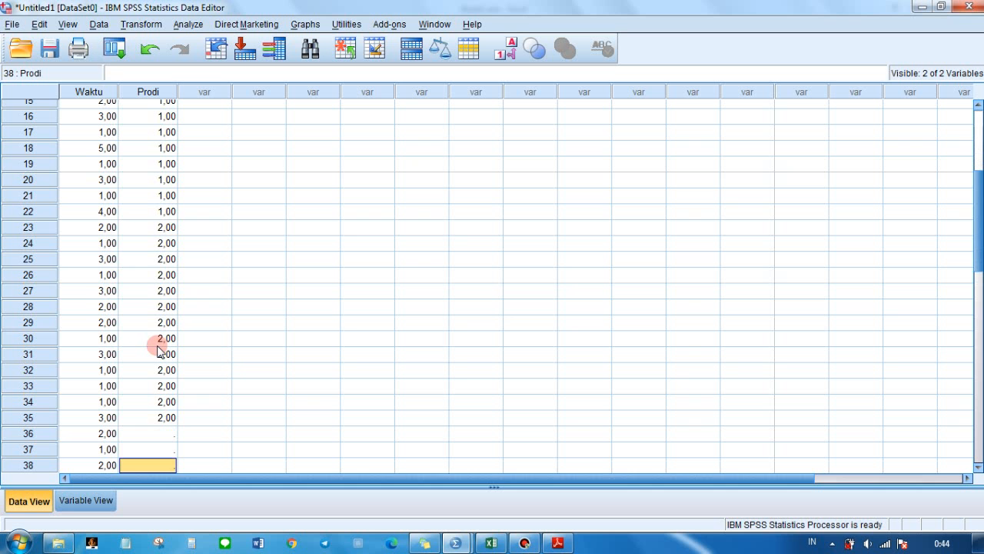
{"action": "key", "text": "Up"}
{"action": "key", "text": "Up"}
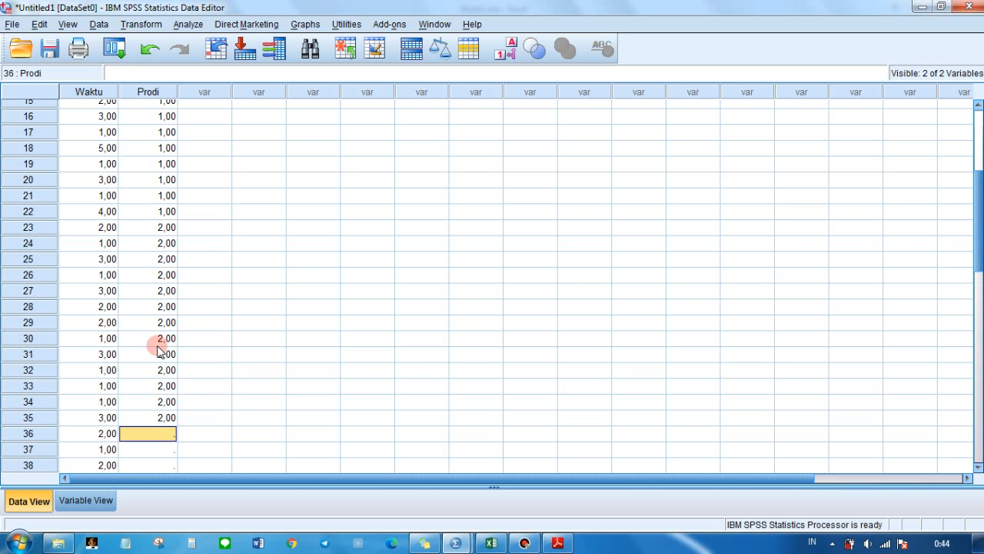
{"action": "type", "text": "2"}
{"action": "key", "text": "Return"}
{"action": "type", "text": "2"}
{"action": "key", "text": "Return"}
{"action": "type", "text": "2"}
{"action": "key", "text": "Return"}
{"action": "type", "text": "2"}
{"action": "key", "text": "Return"}
{"action": "type", "text": "2"}
{"action": "key", "text": "Return"}
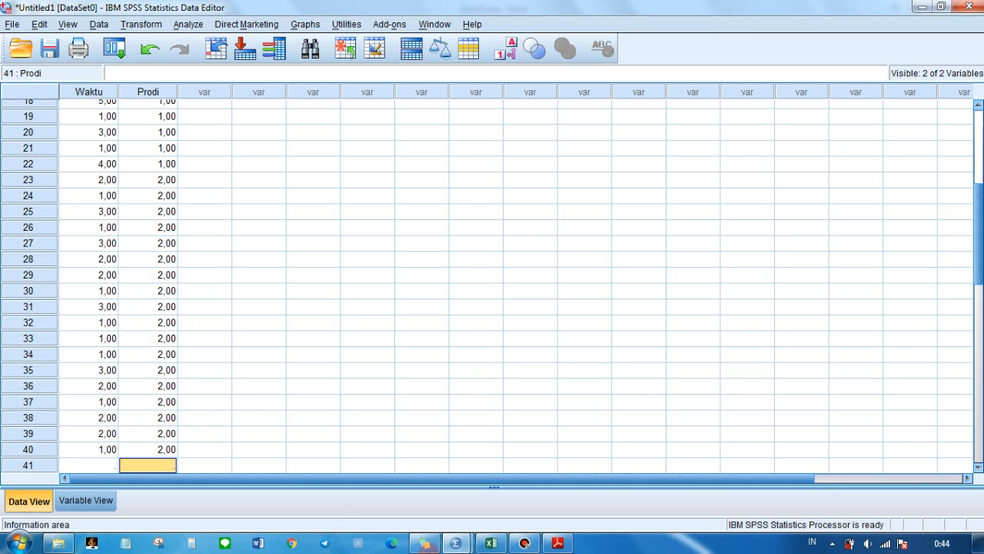
{"action": "scroll", "coordinate": [169, 86], "scroll_direction": "up", "scroll_amount": 6}
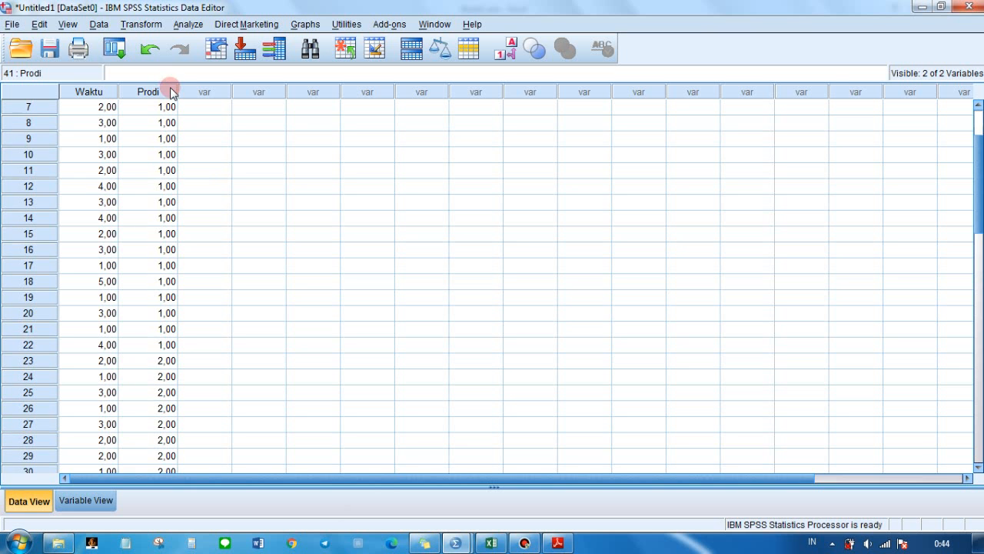
Set up an Independent-Samples T Test with Waktu as the test variable and Prodi as the grouping variable
{"action": "left_click", "coordinate": [188, 26]}
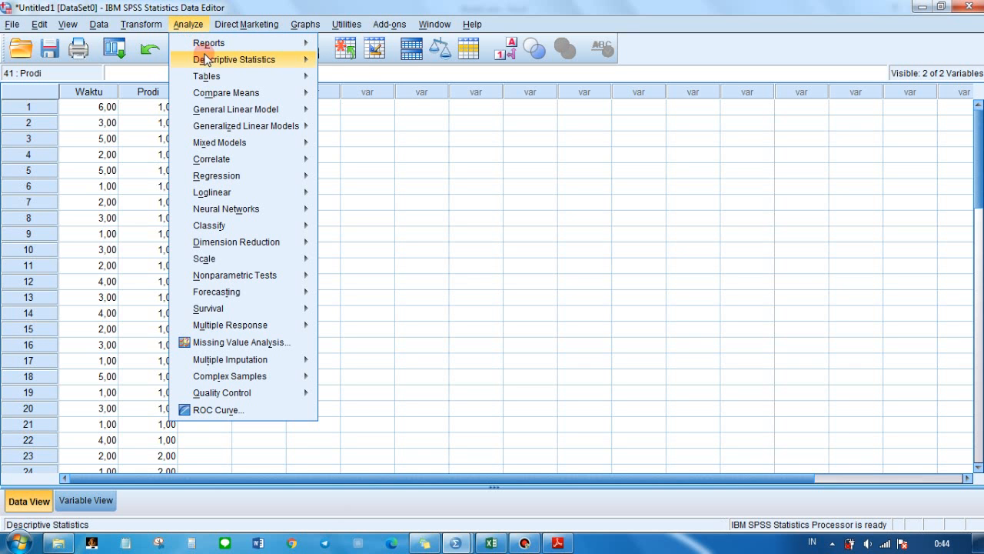
{"action": "mouse_move", "coordinate": [206, 62]}
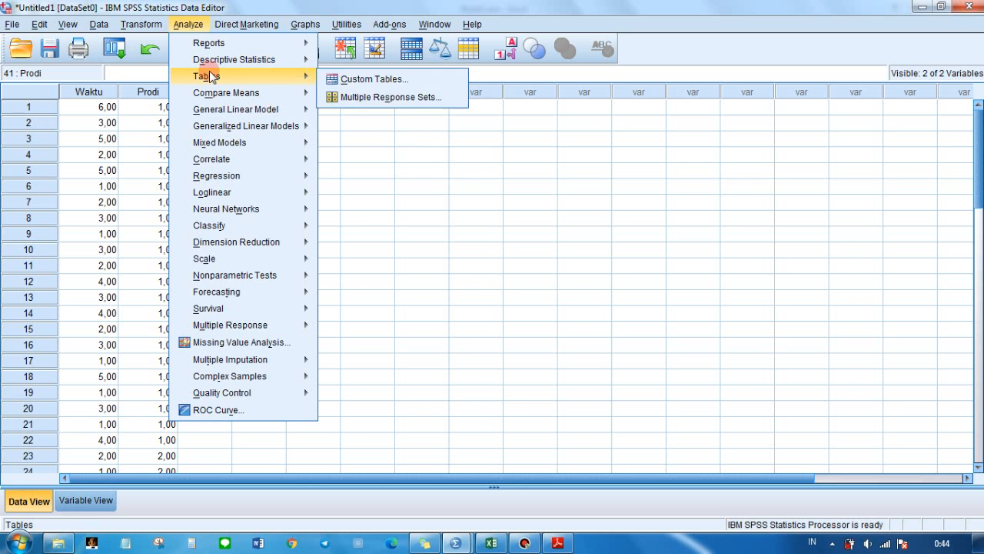
{"action": "mouse_move", "coordinate": [217, 95]}
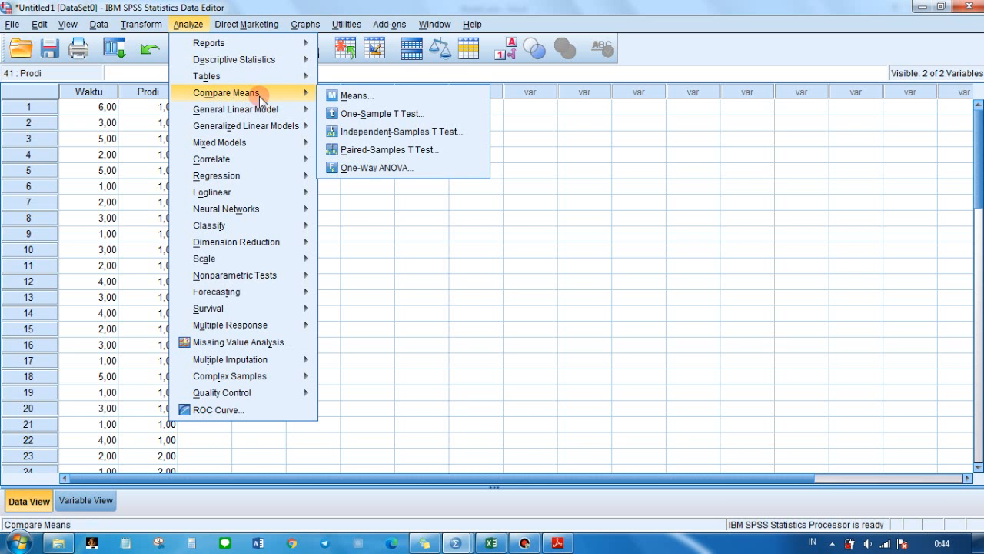
{"action": "left_click", "coordinate": [345, 132]}
{"action": "left_click", "coordinate": [368, 211]}
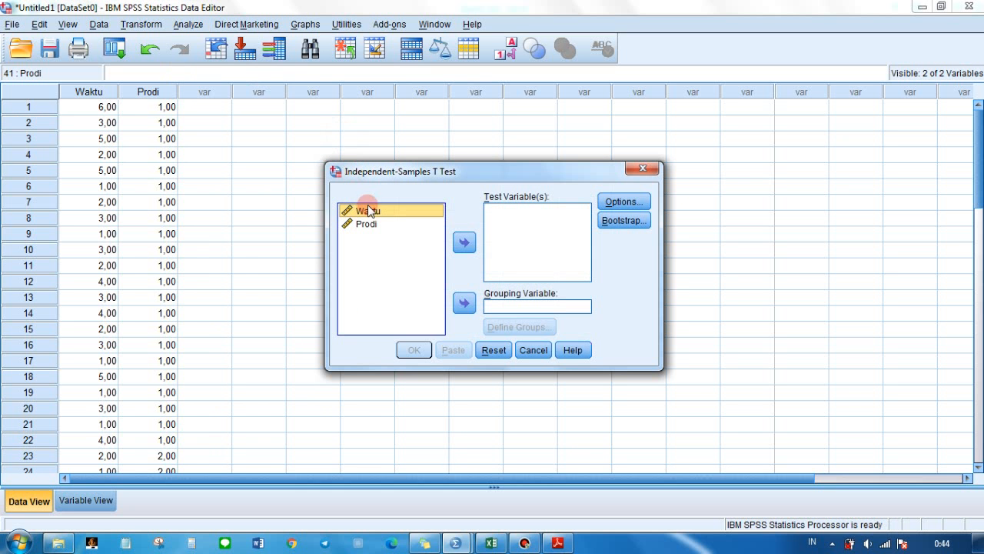
{"action": "left_click", "coordinate": [469, 242]}
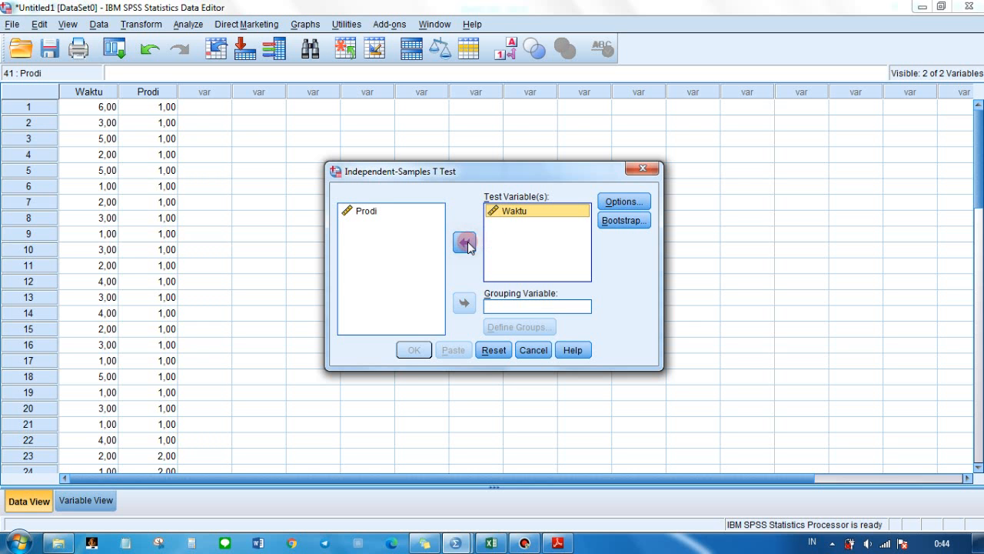
{"action": "left_click", "coordinate": [377, 213]}
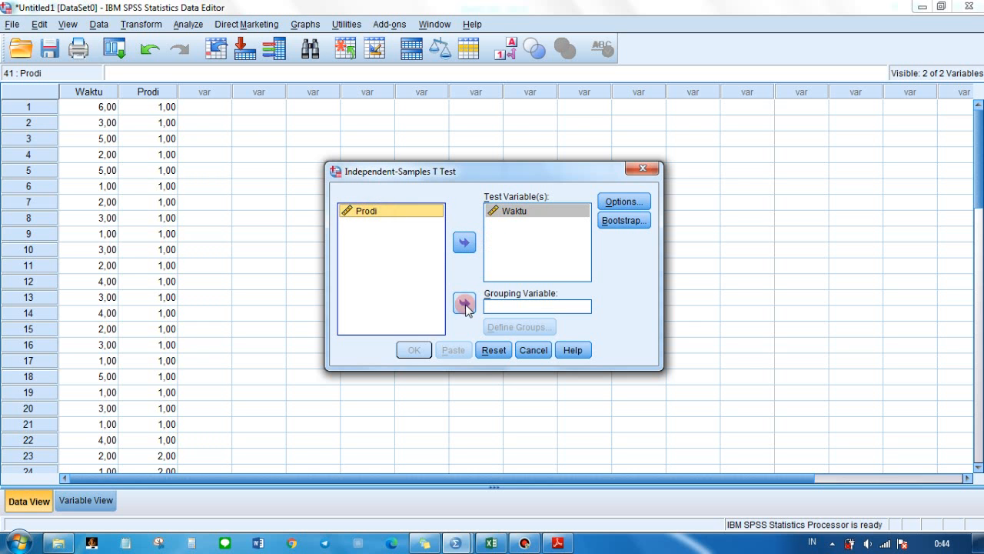
{"action": "left_click", "coordinate": [464, 302]}
Define the Prodi groups with the specified values 1 and 2, and run the t-test
{"action": "left_click", "coordinate": [532, 327]}
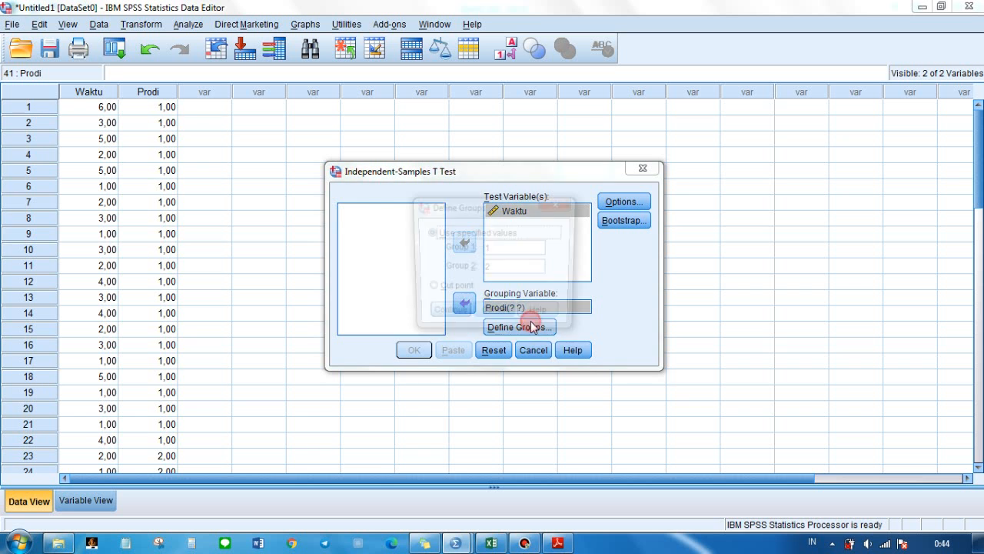
{"action": "type", "text": "1"}
{"action": "left_click", "coordinate": [494, 266]}
{"action": "type", "text": "2"}
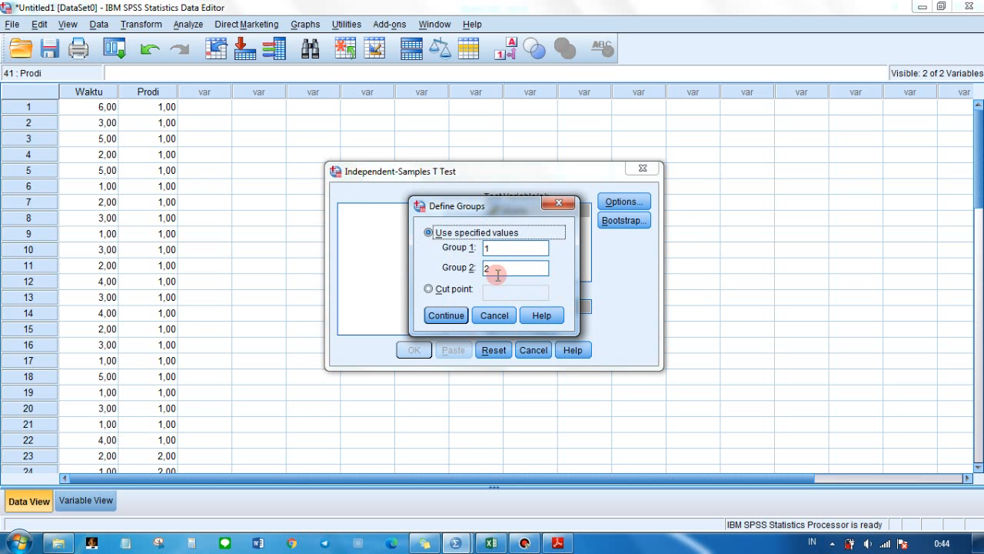
{"action": "left_click", "coordinate": [448, 315]}
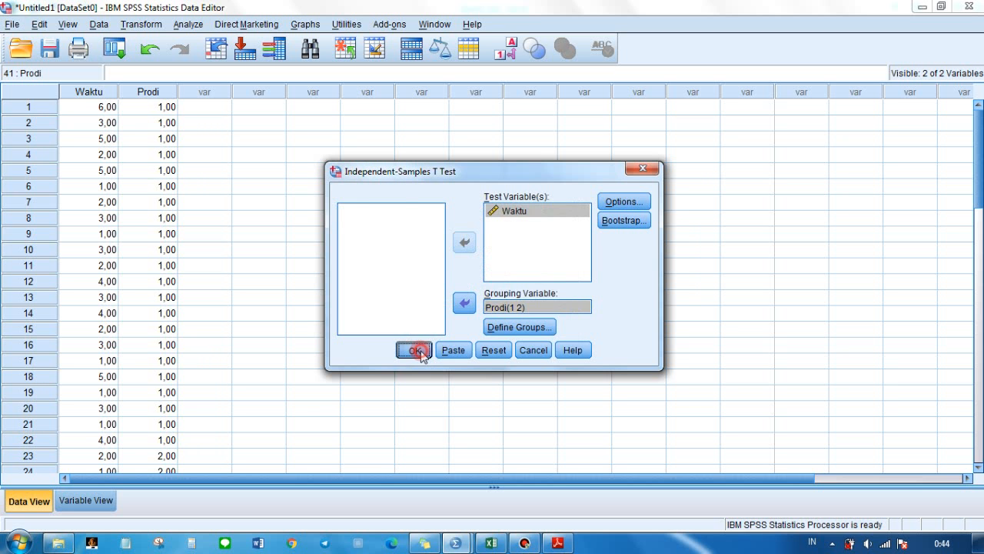
{"action": "left_click", "coordinate": [416, 350]}
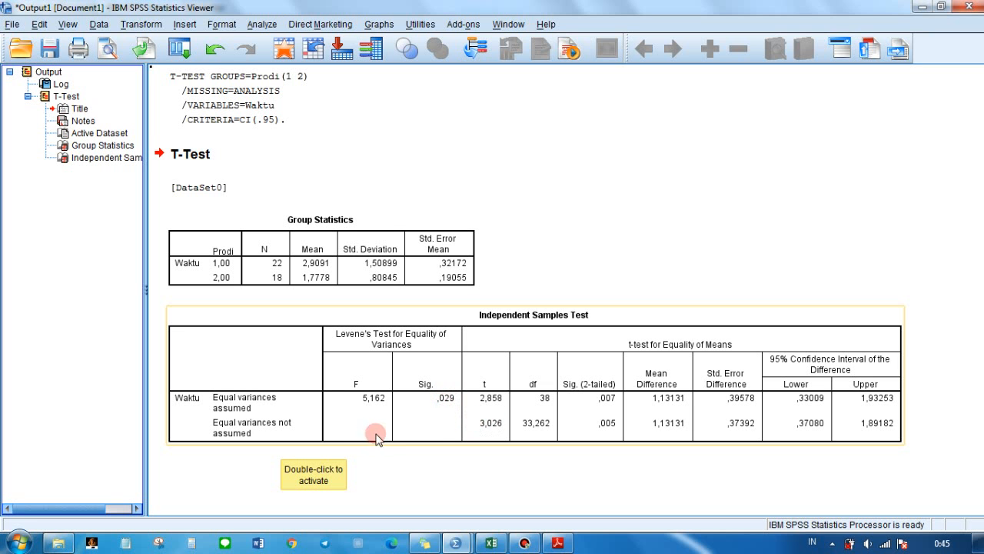
Examine the Independent Samples Test table, then switch to the PDF Uji Hubungan Antar Variabel and review its worked example and sample SPSS output on pages 51 to 56
{"action": "left_click", "coordinate": [604, 420]}
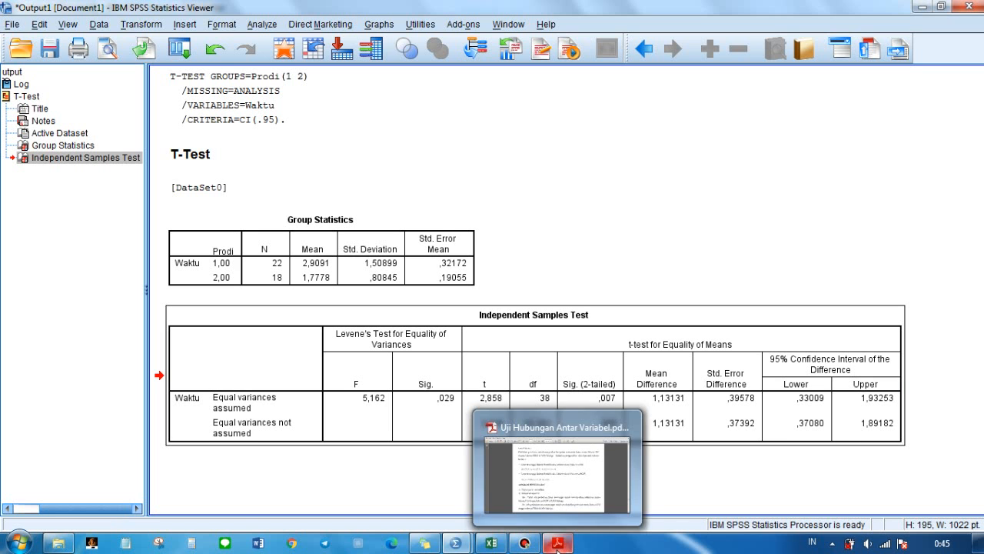
{"action": "left_click", "coordinate": [511, 407]}
{"action": "scroll", "coordinate": [512, 408], "scroll_direction": "down", "scroll_amount": 5}
{"action": "scroll", "coordinate": [511, 408], "scroll_direction": "down", "scroll_amount": 20}
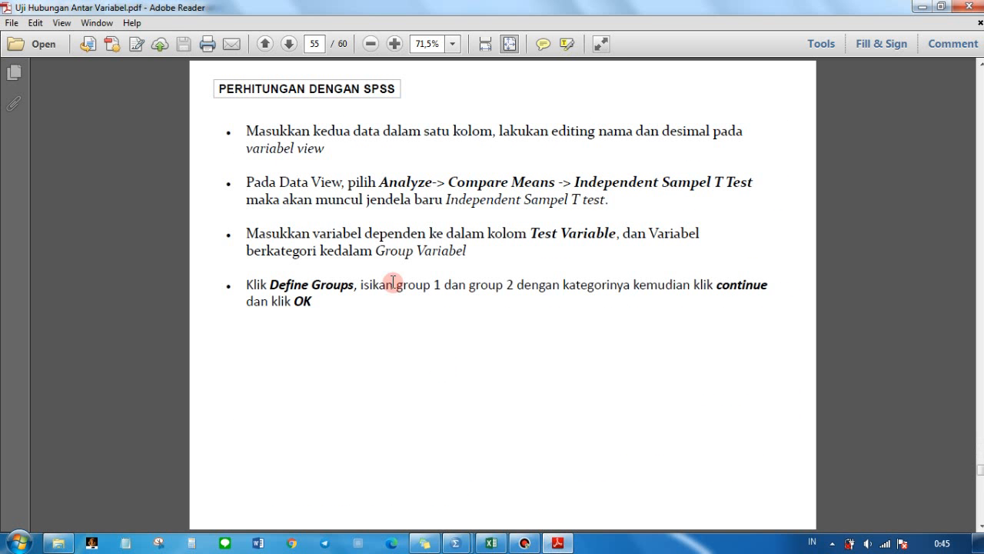
{"action": "scroll", "coordinate": [389, 292], "scroll_direction": "down", "scroll_amount": 2}
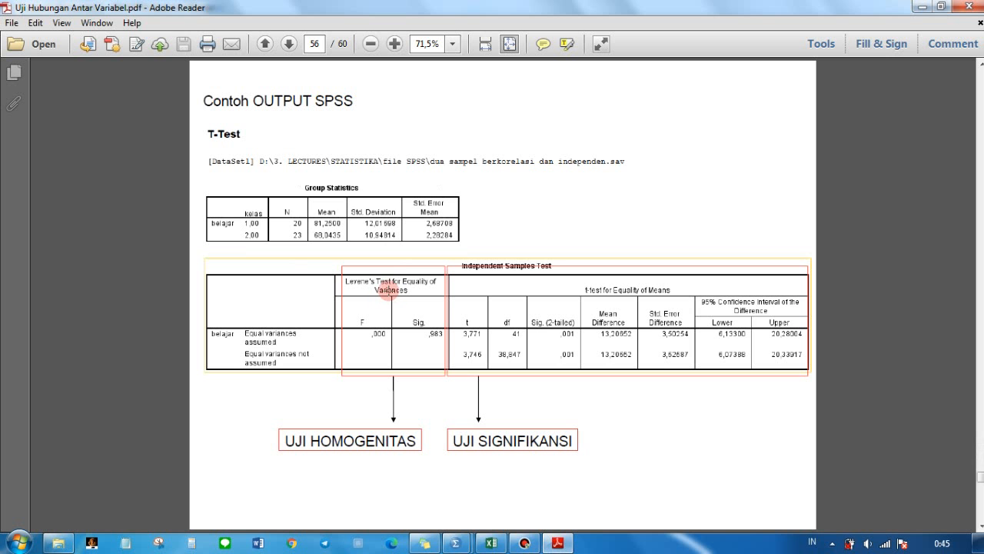
{"action": "scroll", "coordinate": [386, 267], "scroll_direction": "up", "scroll_amount": 2}
{"action": "scroll", "coordinate": [384, 262], "scroll_direction": "up", "scroll_amount": 2}
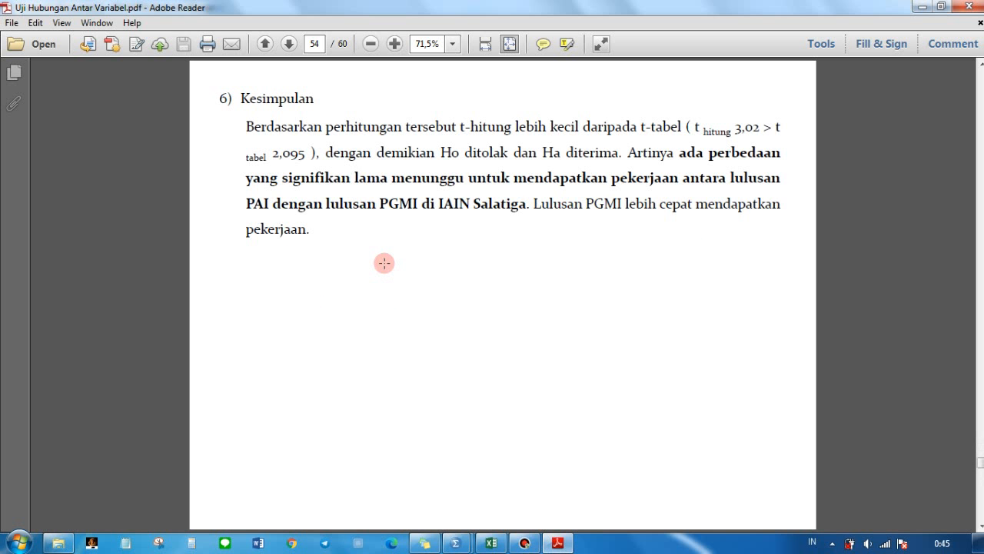
{"action": "scroll", "coordinate": [384, 263], "scroll_direction": "up", "scroll_amount": 2}
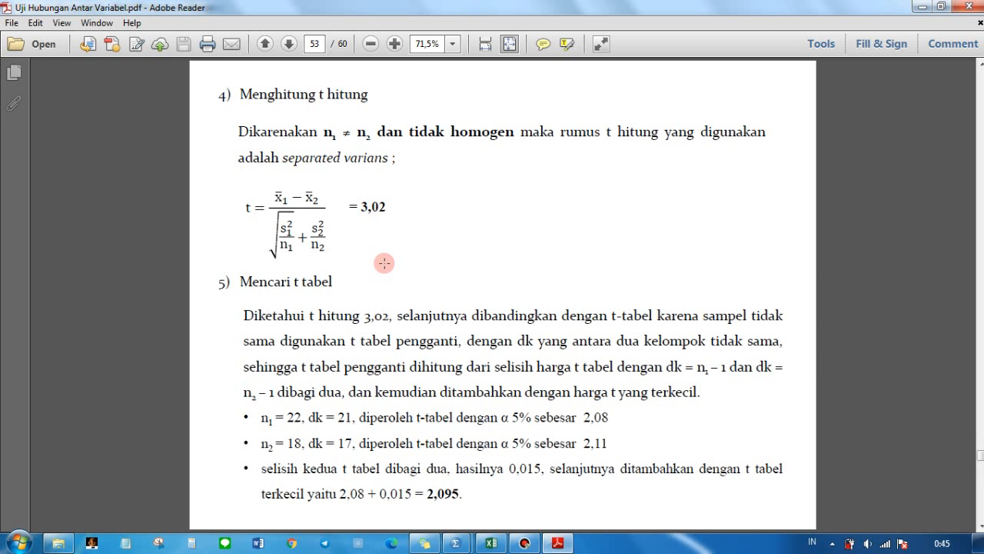
{"action": "scroll", "coordinate": [384, 263], "scroll_direction": "up", "scroll_amount": 2}
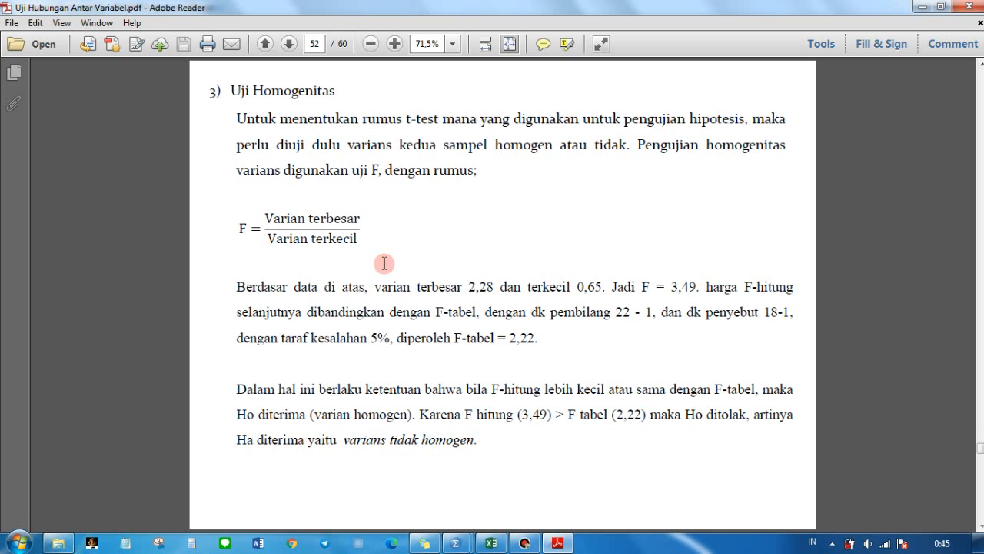
{"action": "scroll", "coordinate": [384, 263], "scroll_direction": "up", "scroll_amount": 2}
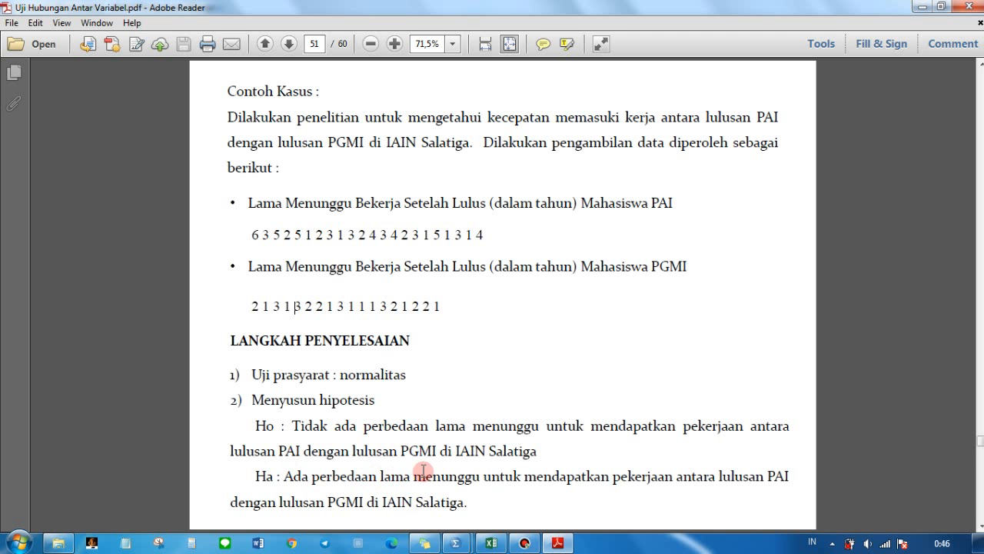
{"action": "scroll", "coordinate": [444, 315], "scroll_direction": "down", "scroll_amount": 10}
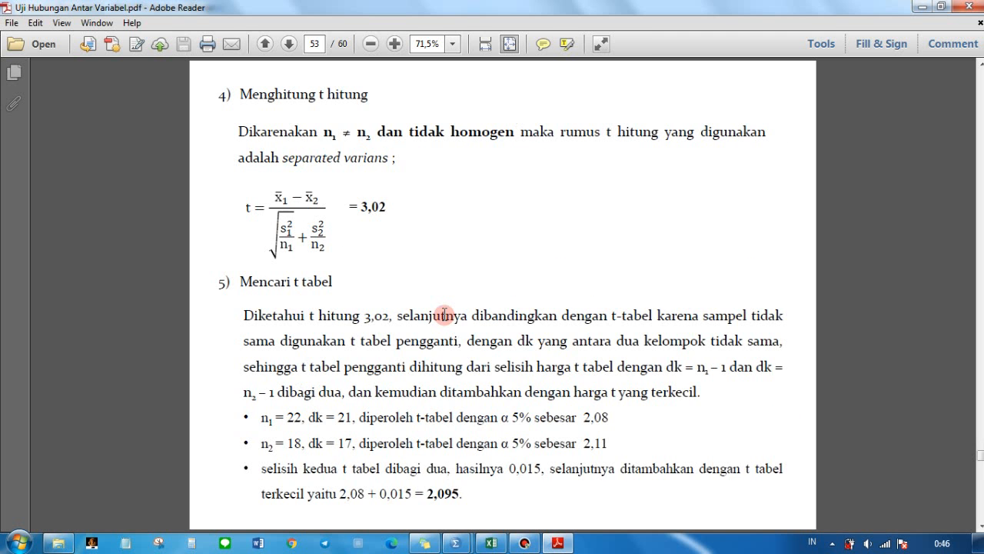
{"action": "scroll", "coordinate": [445, 315], "scroll_direction": "down", "scroll_amount": 5}
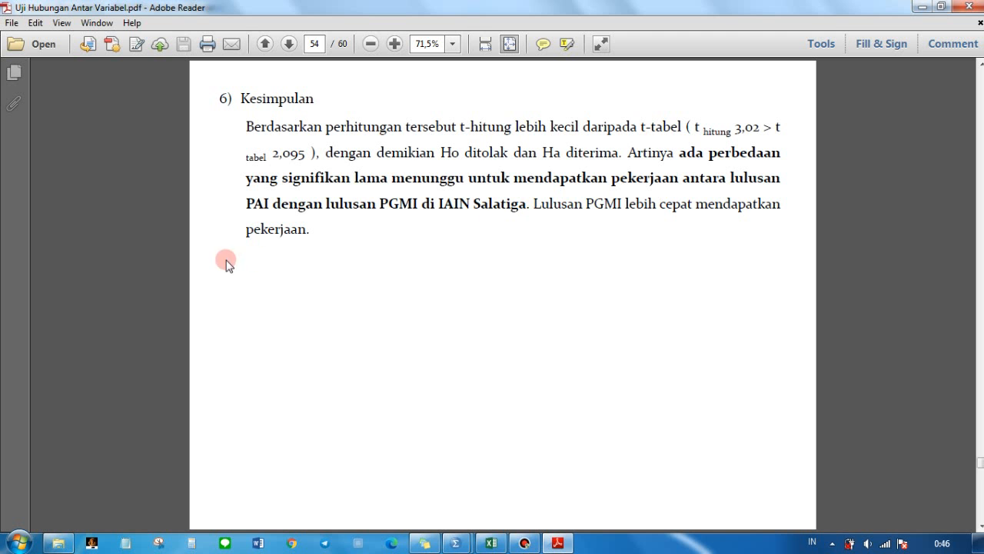
{"action": "scroll", "coordinate": [307, 267], "scroll_direction": "down", "scroll_amount": 1}
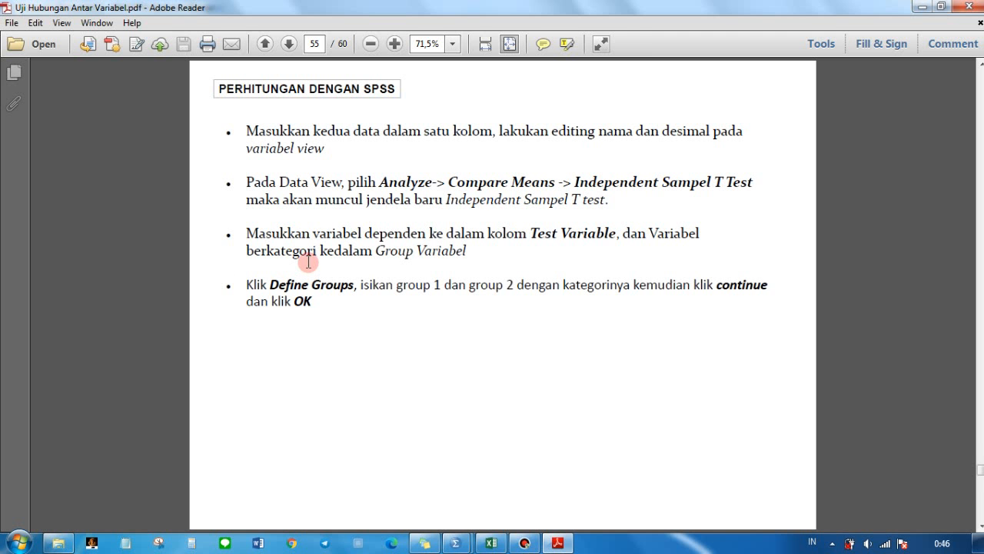
{"action": "scroll", "coordinate": [308, 245], "scroll_direction": "down", "scroll_amount": 1}
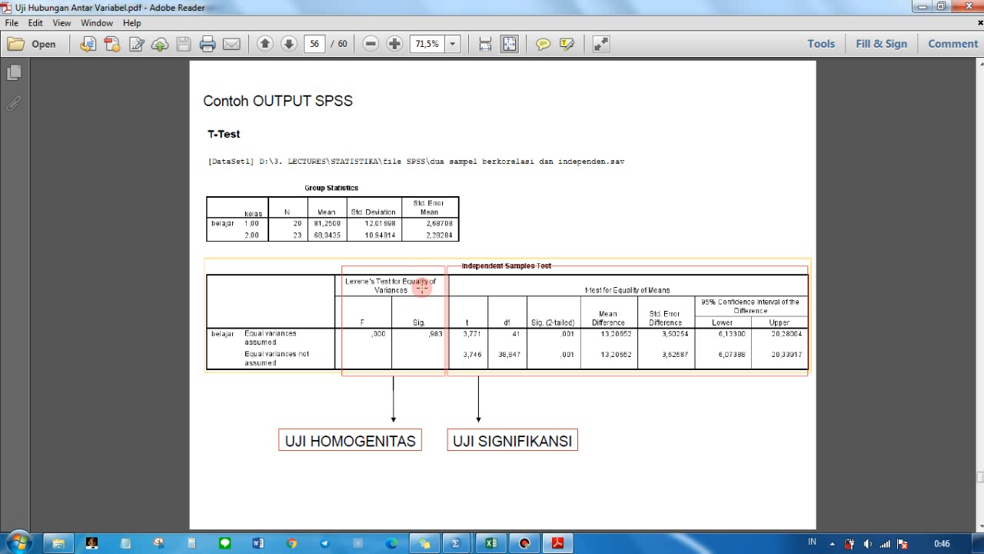
Switch to the Excel workbook and examine the Hasil Belajar columns for Kelas A and Kelas B
{"action": "left_click", "coordinate": [491, 543]}
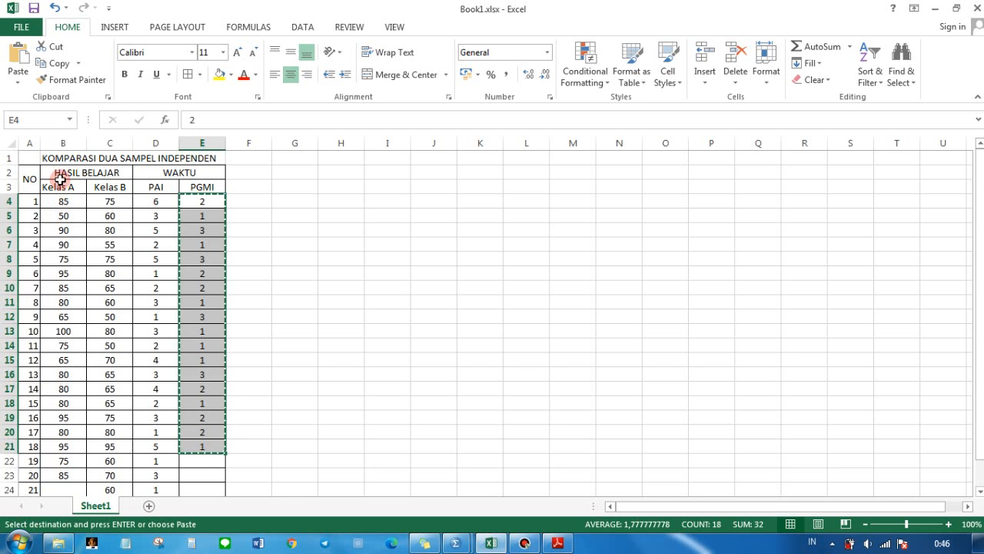
{"action": "left_click", "coordinate": [60, 175]}
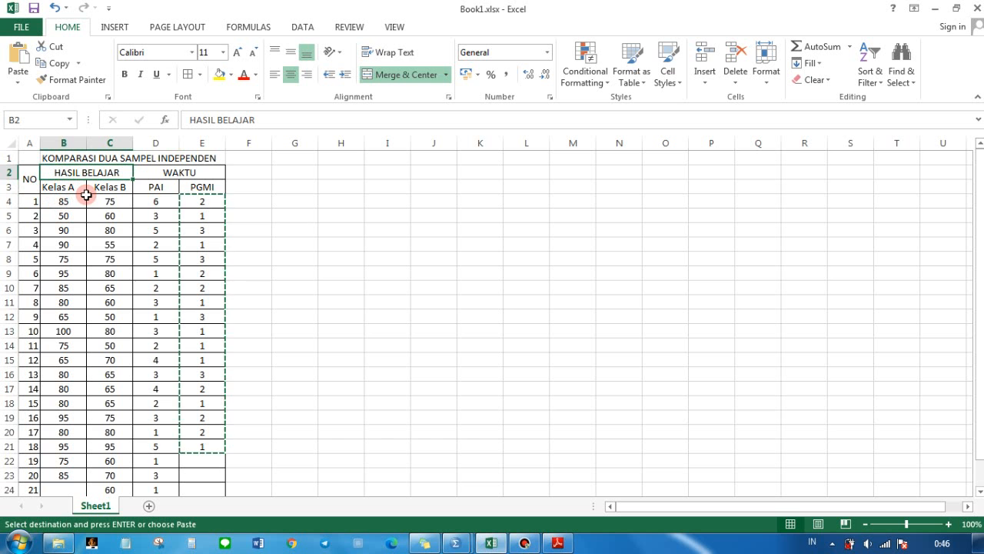
{"action": "left_click", "coordinate": [66, 189]}
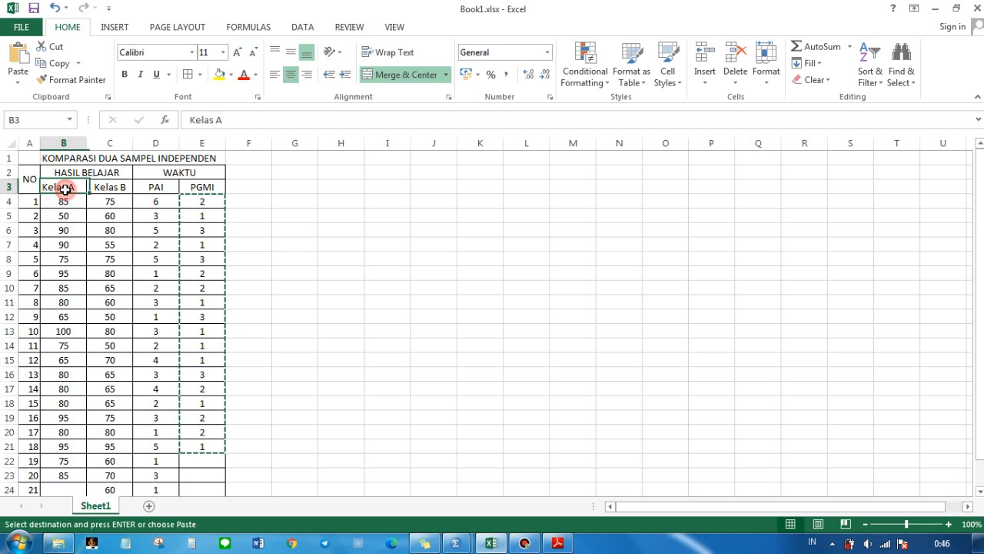
{"action": "left_click", "coordinate": [107, 189]}
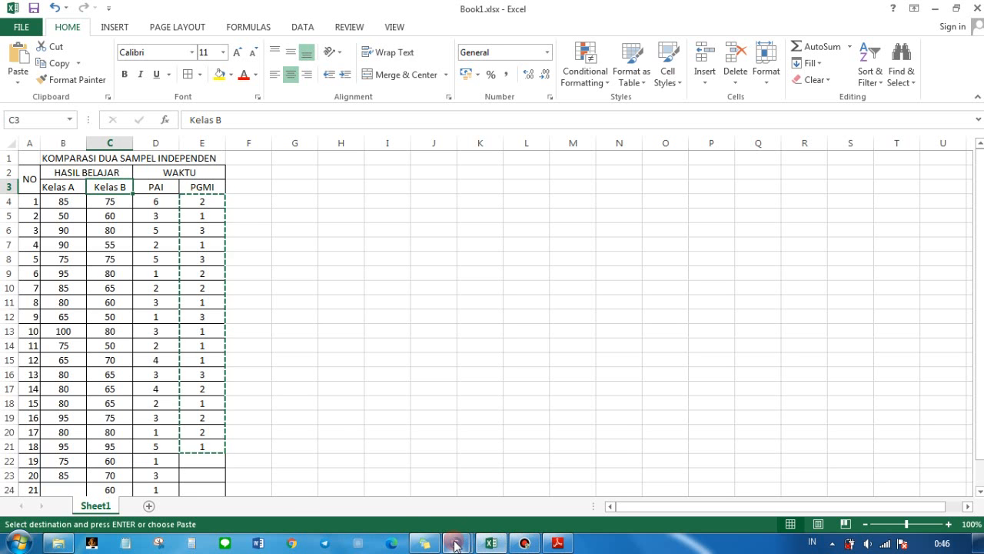
Switch to the SPSS data set and add two variables named Hasil and Kelas below Prodi
{"action": "mouse_move", "coordinate": [455, 545]}
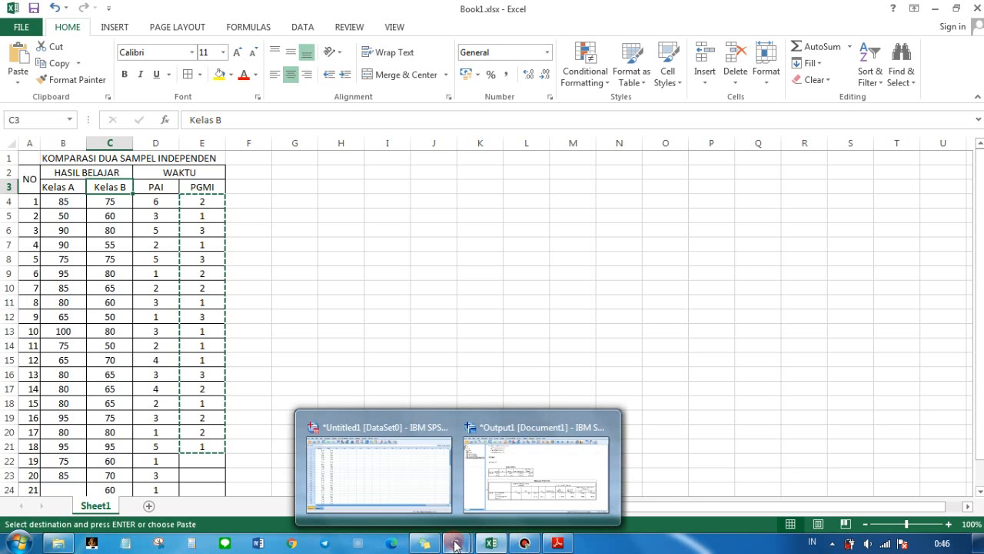
{"action": "left_click", "coordinate": [455, 544]}
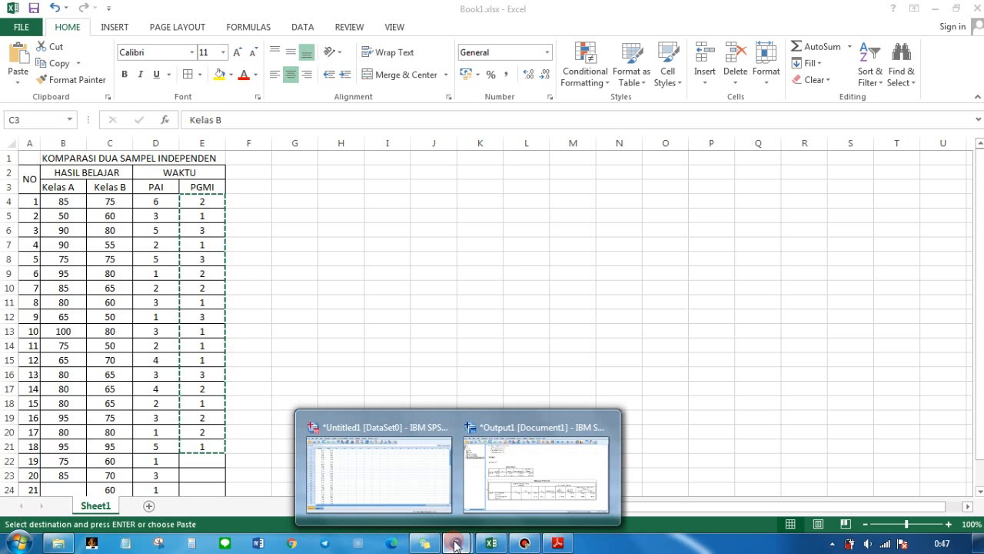
{"action": "left_click", "coordinate": [396, 488]}
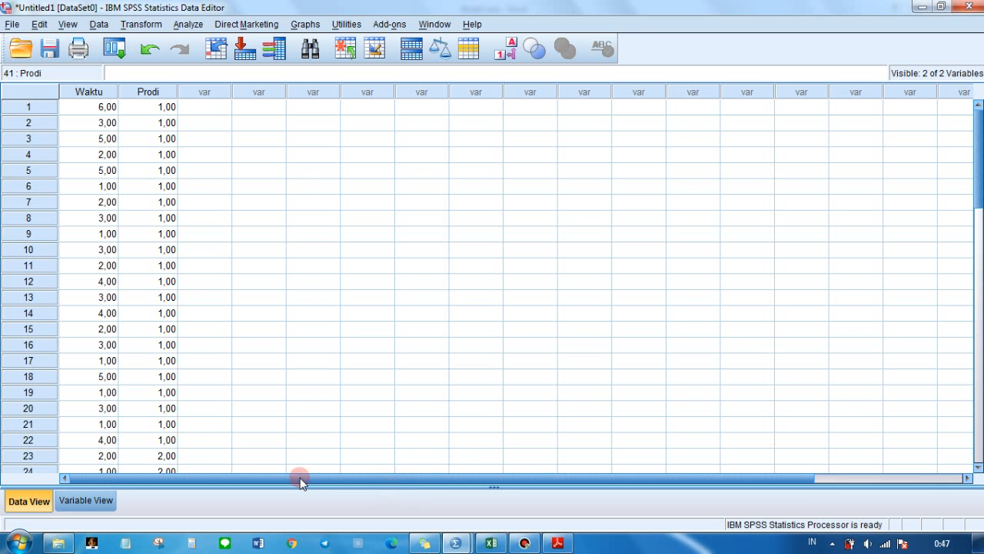
{"action": "left_click", "coordinate": [79, 500]}
{"action": "left_click", "coordinate": [71, 122]}
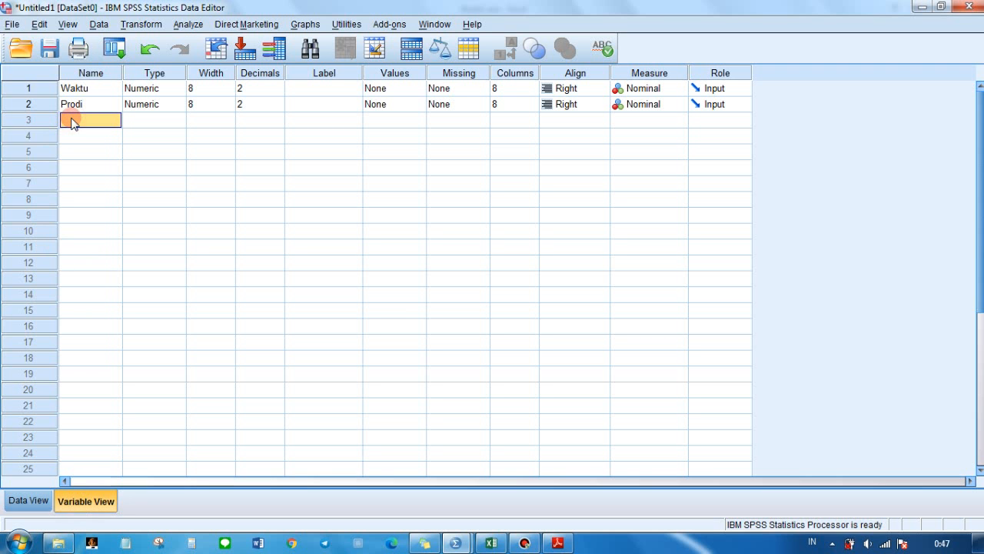
{"action": "type", "text": "Hasil"}
{"action": "left_click", "coordinate": [73, 130]}
{"action": "left_click", "coordinate": [79, 133]}
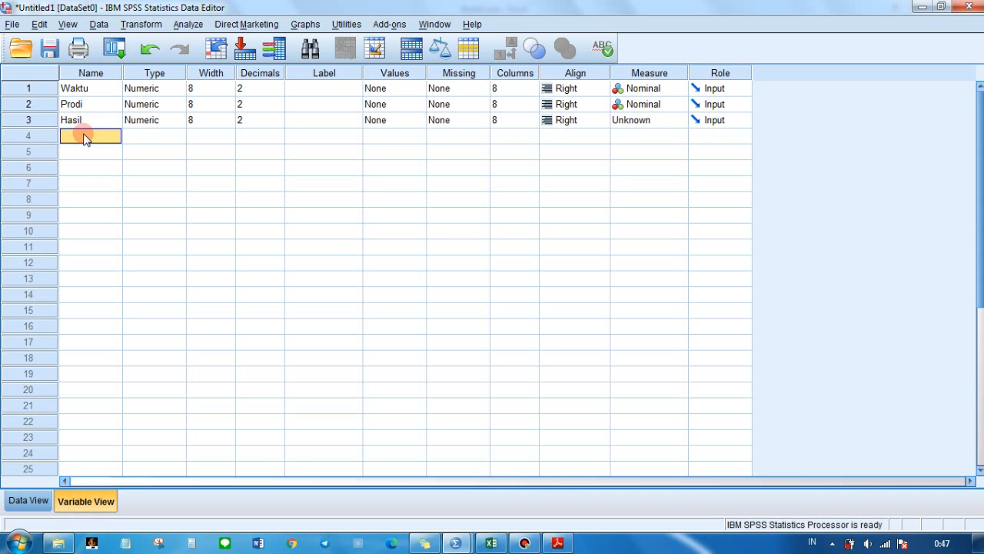
{"action": "type", "text": "Kelas"}
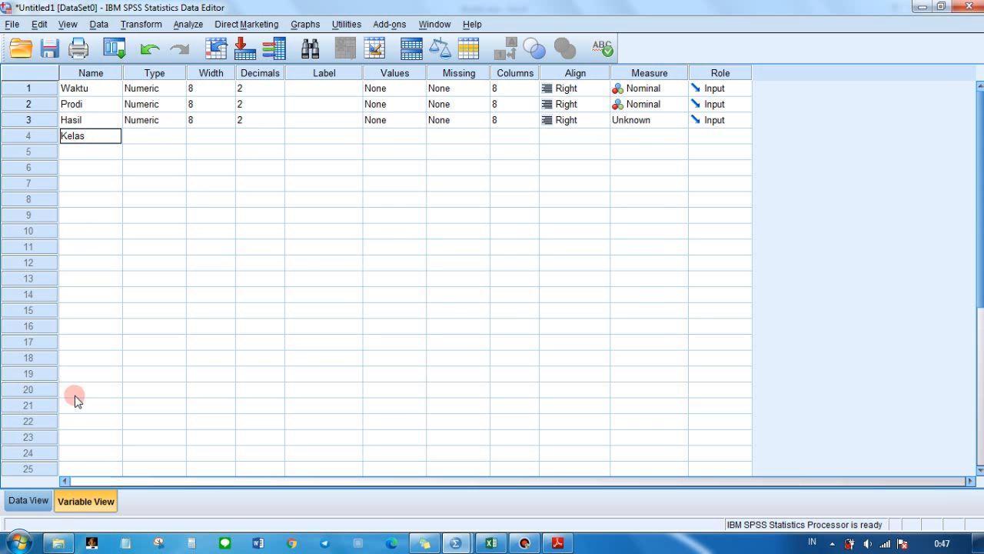
Copy the Kelas A scores in B4:B23 from the Excel workbook into the SPSS Hasil column, starting at row 1
{"action": "left_click", "coordinate": [28, 500]}
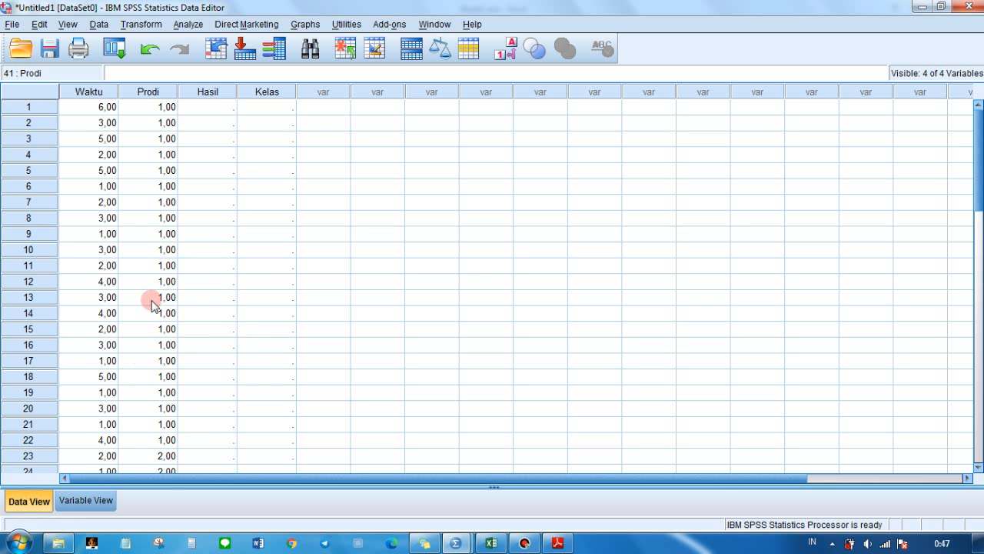
{"action": "left_click", "coordinate": [221, 107]}
{"action": "left_click", "coordinate": [494, 543]}
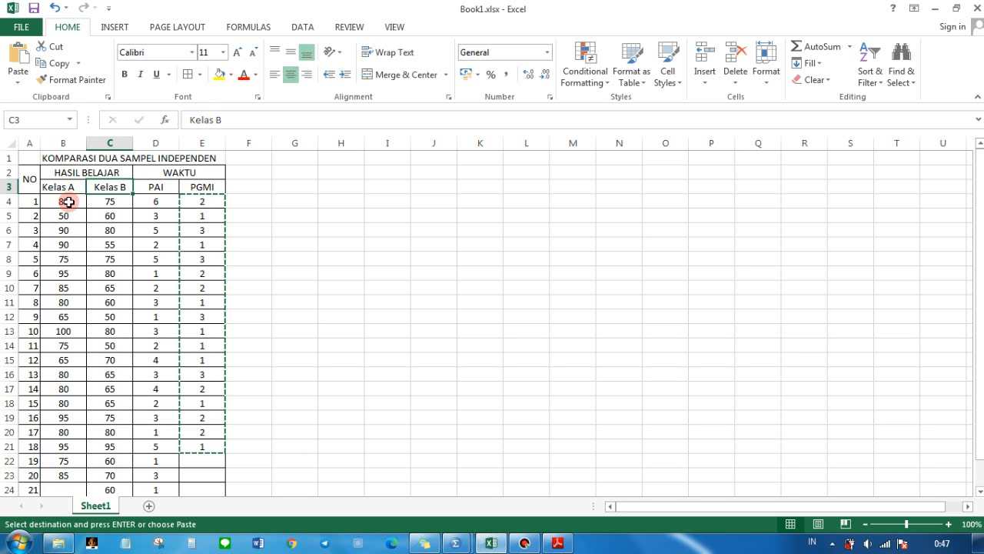
{"action": "left_click_drag", "start_coordinate": [69, 202], "coordinate": [72, 466]}
{"action": "right_click", "coordinate": [65, 455]}
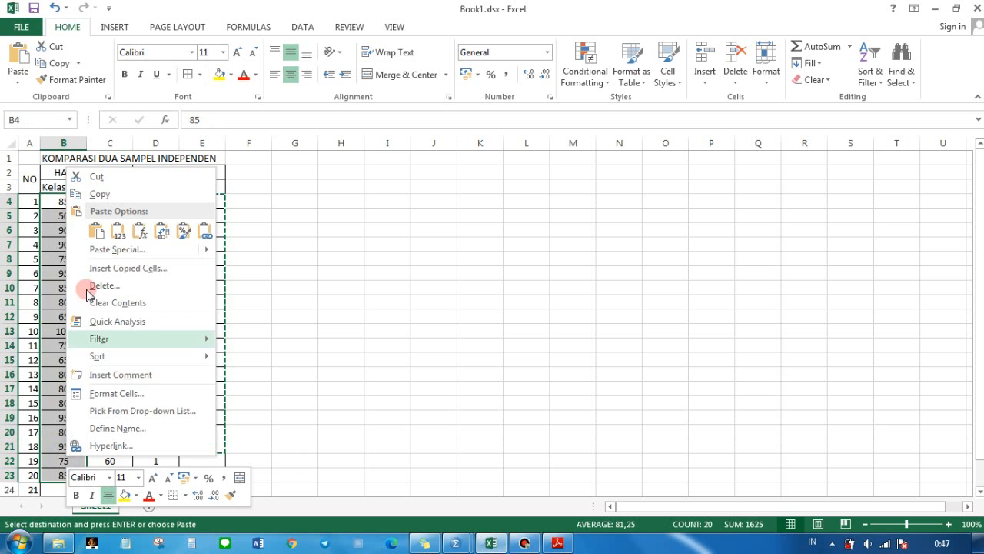
{"action": "left_click", "coordinate": [99, 193]}
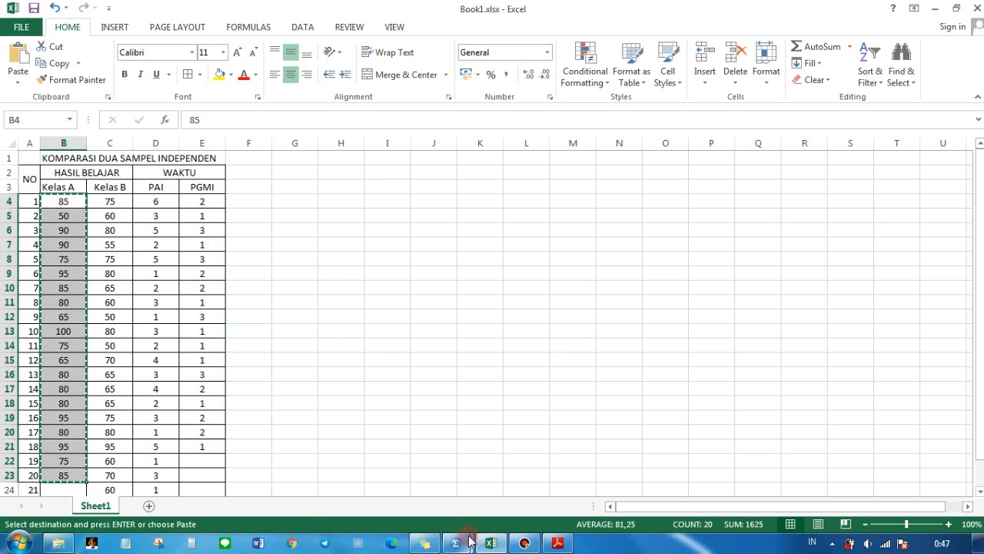
{"action": "mouse_move", "coordinate": [455, 543]}
{"action": "left_click", "coordinate": [330, 456]}
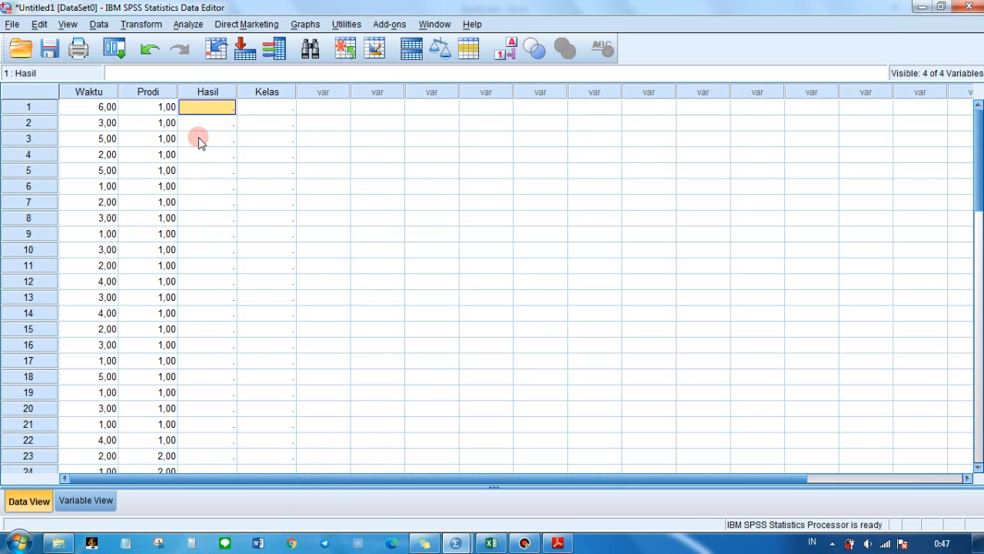
{"action": "right_click", "coordinate": [202, 108]}
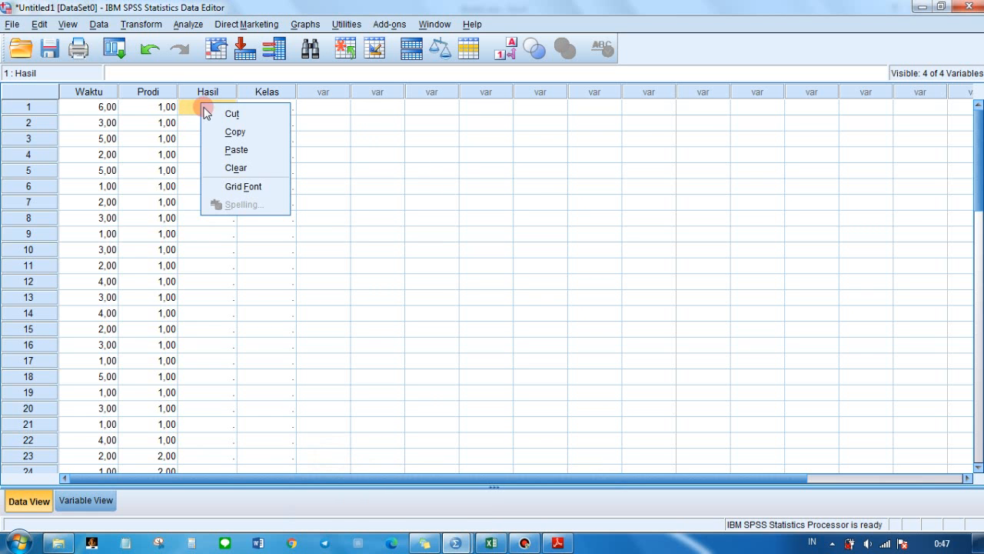
{"action": "left_click", "coordinate": [233, 146]}
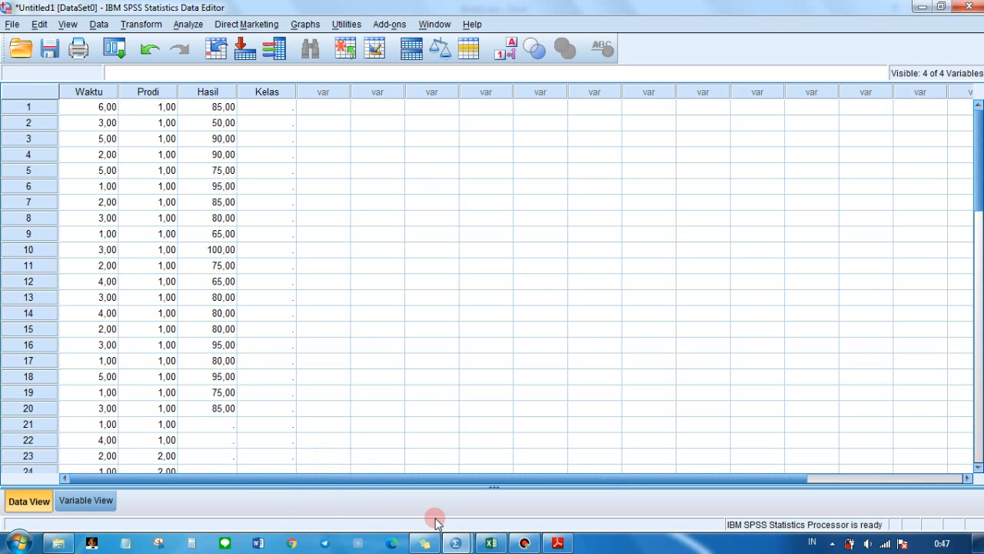
Enter the group code 1 in the Kelas column for rows 1 to 20
{"action": "left_click", "coordinate": [257, 109]}
{"action": "type", "text": "1"}
{"action": "key", "text": "Return"}
{"action": "type", "text": "1"}
{"action": "key", "text": "Return"}
{"action": "type", "text": "1"}
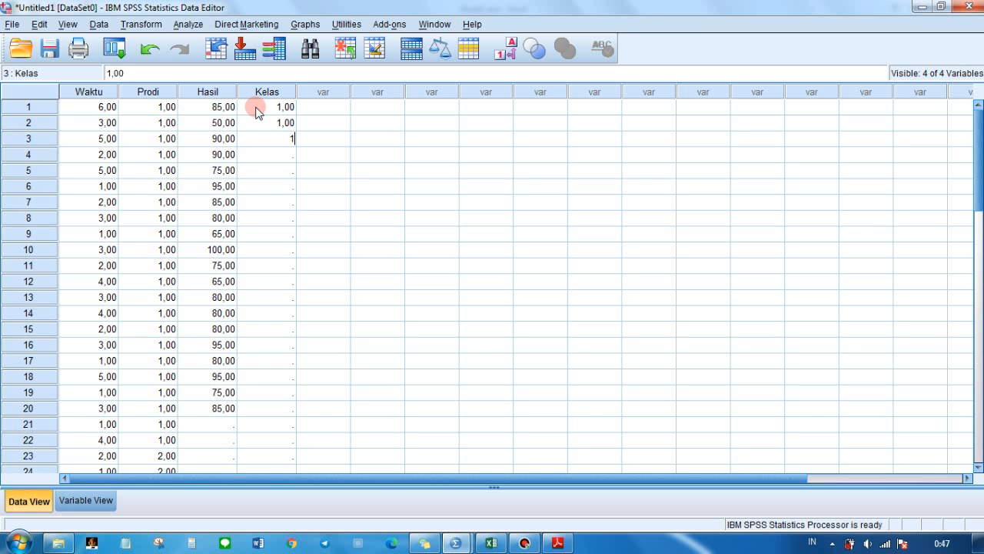
{"action": "key", "text": "Return"}
{"action": "type", "text": "1 1 1 1 1 1 1 1 "}
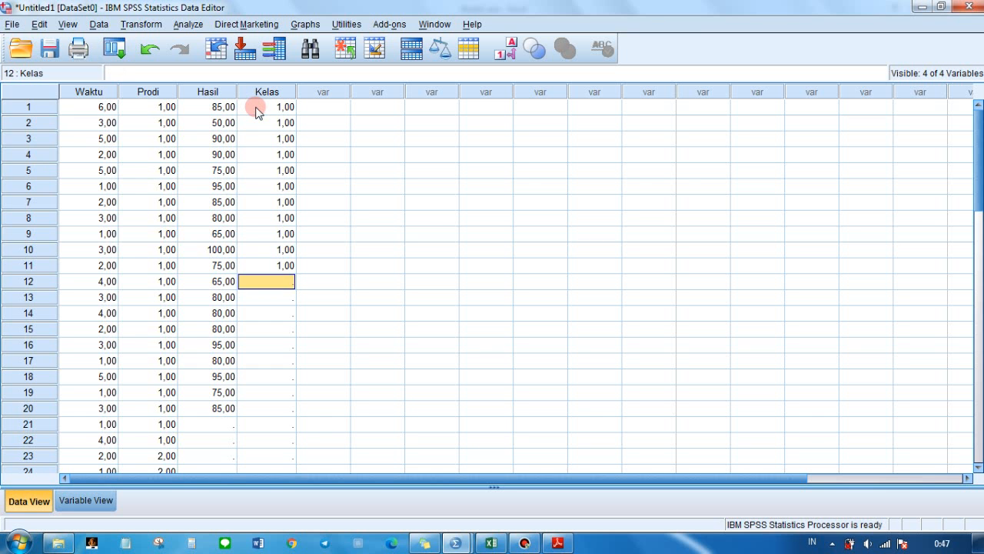
{"action": "type", "text": "1 1 1 1 1"}
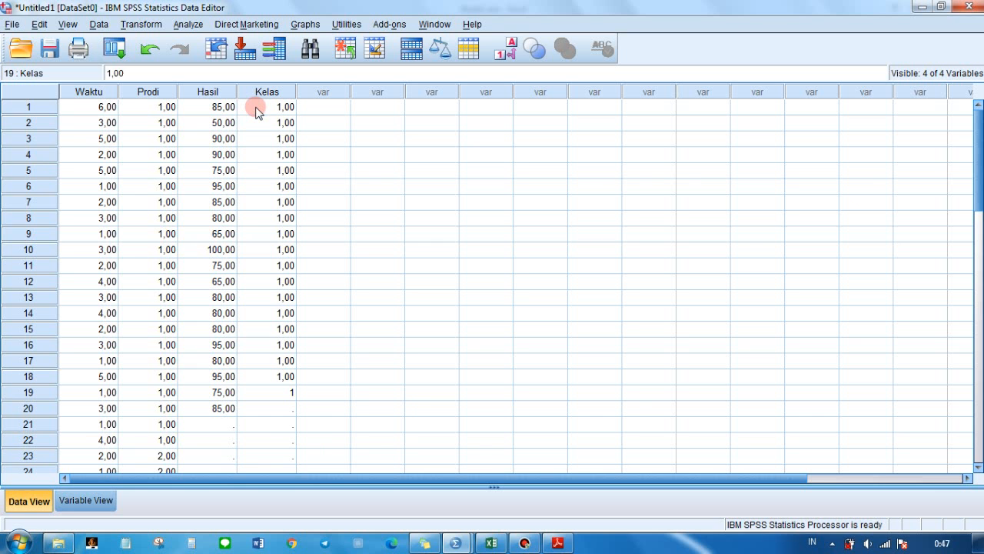
{"action": "key", "text": "Return"}
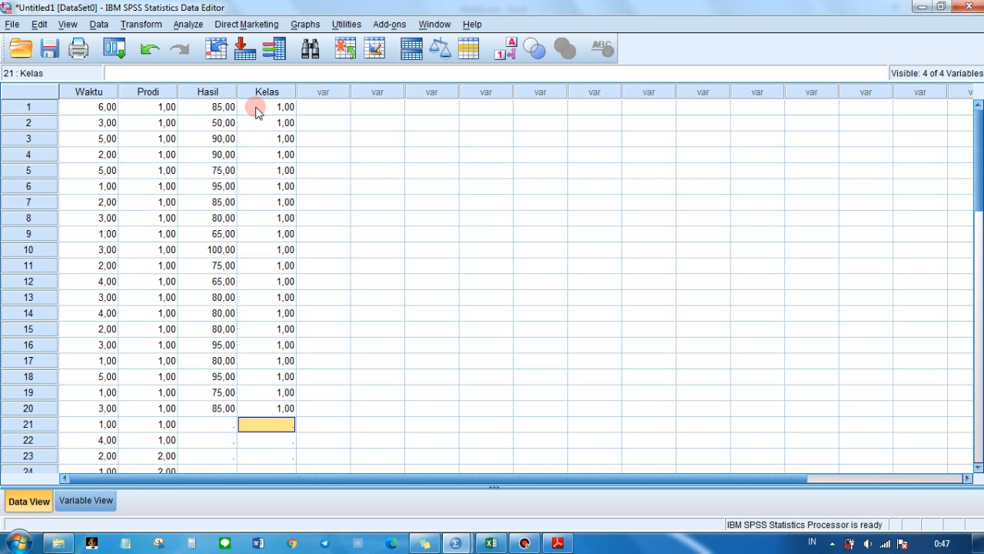
Copy the Kelas B scores in C4:C26 from the Excel workbook into the SPSS Hasil column, starting at row 21
{"action": "left_click", "coordinate": [490, 543]}
{"action": "left_click_drag", "start_coordinate": [111, 203], "coordinate": [115, 453]}
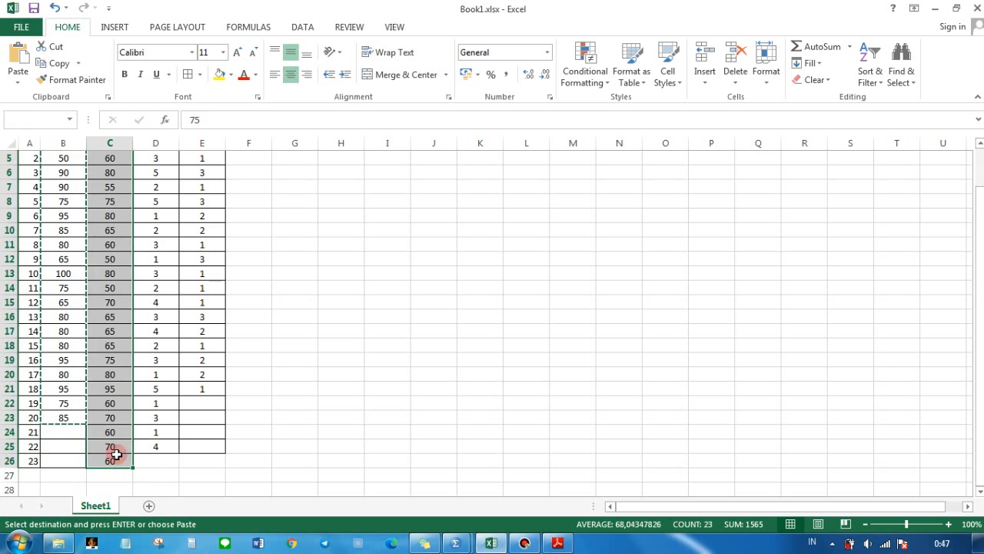
{"action": "right_click", "coordinate": [121, 396]}
{"action": "left_click", "coordinate": [177, 137]}
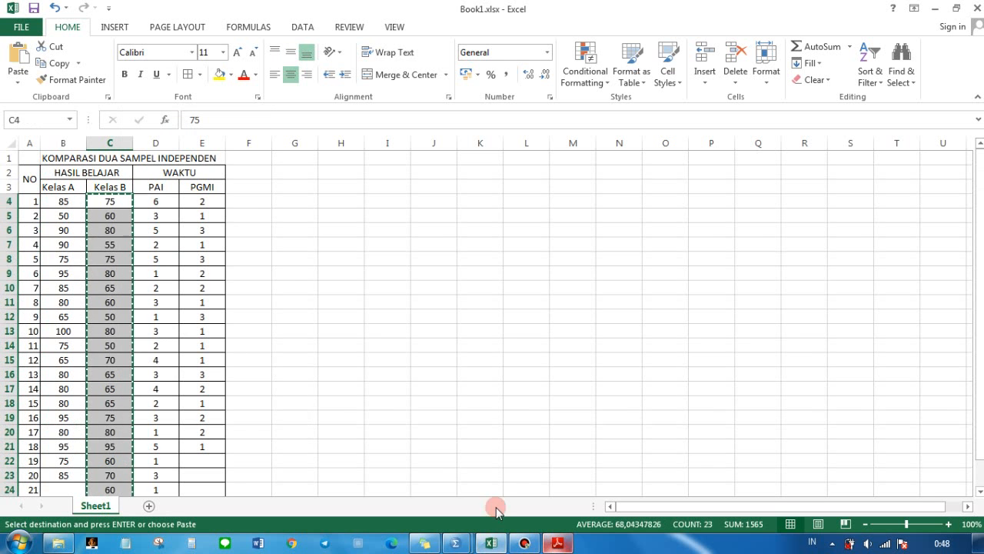
{"action": "mouse_move", "coordinate": [445, 538]}
{"action": "left_click", "coordinate": [367, 479]}
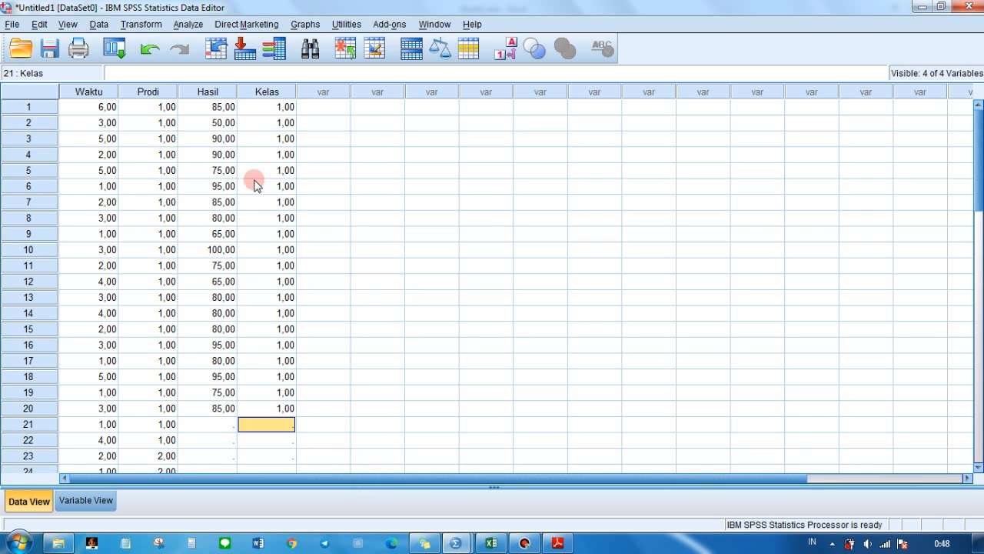
{"action": "left_click", "coordinate": [219, 425]}
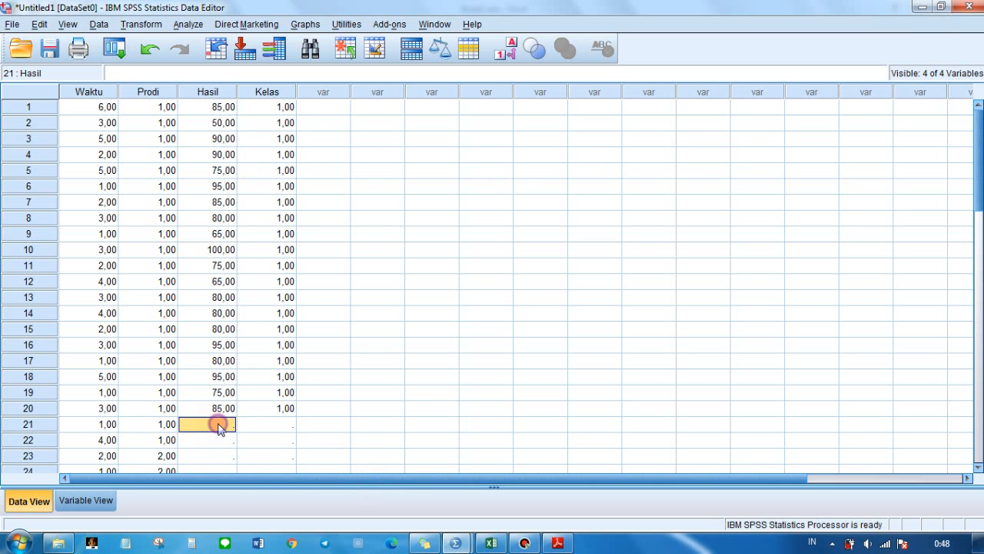
{"action": "right_click", "coordinate": [219, 425]}
{"action": "left_click", "coordinate": [247, 469]}
Enter the group code 2 in the Kelas column for rows 21 to 43, leaving row 44 empty
{"action": "scroll", "coordinate": [298, 332], "scroll_direction": "down", "scroll_amount": 5}
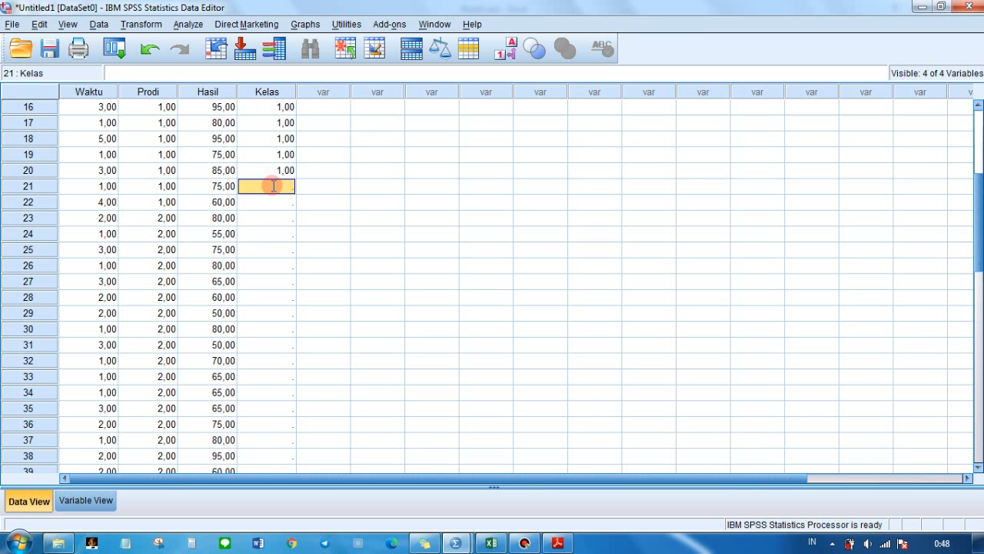
{"action": "type", "text": "2 2"}
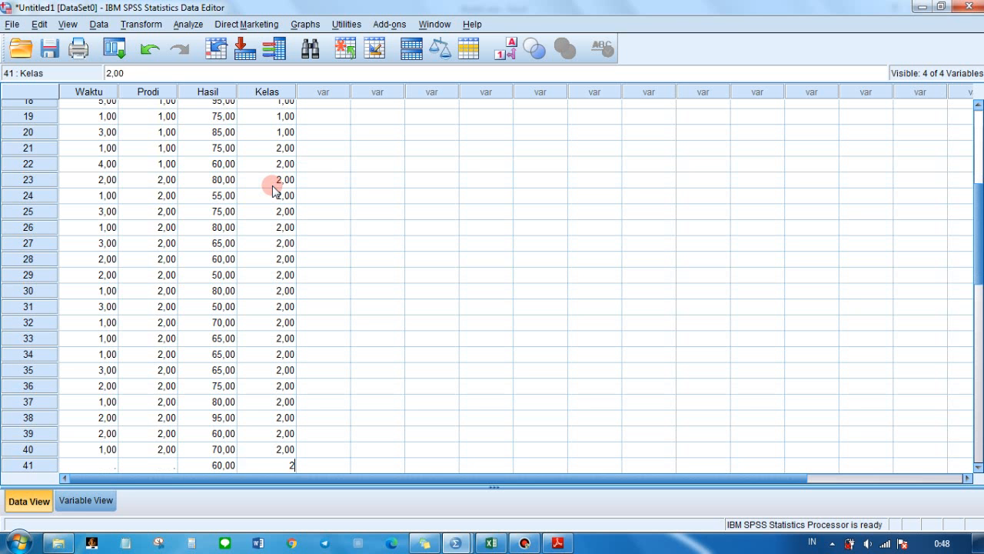
{"action": "type", "text": " 2 2 2 2 2 2 2 2 2 2 2 2 2 2 2 2 2 2 2"}
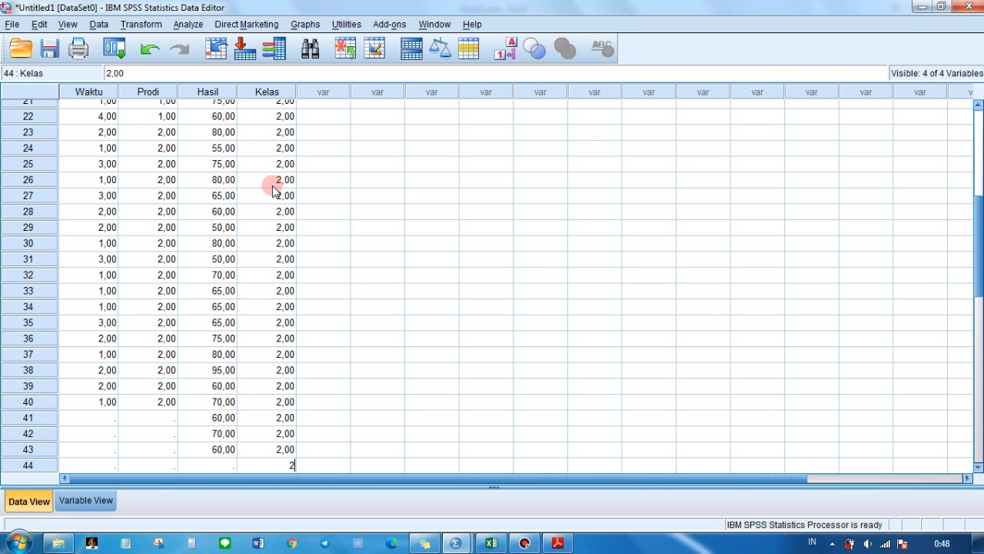
{"action": "key", "text": "Escape"}
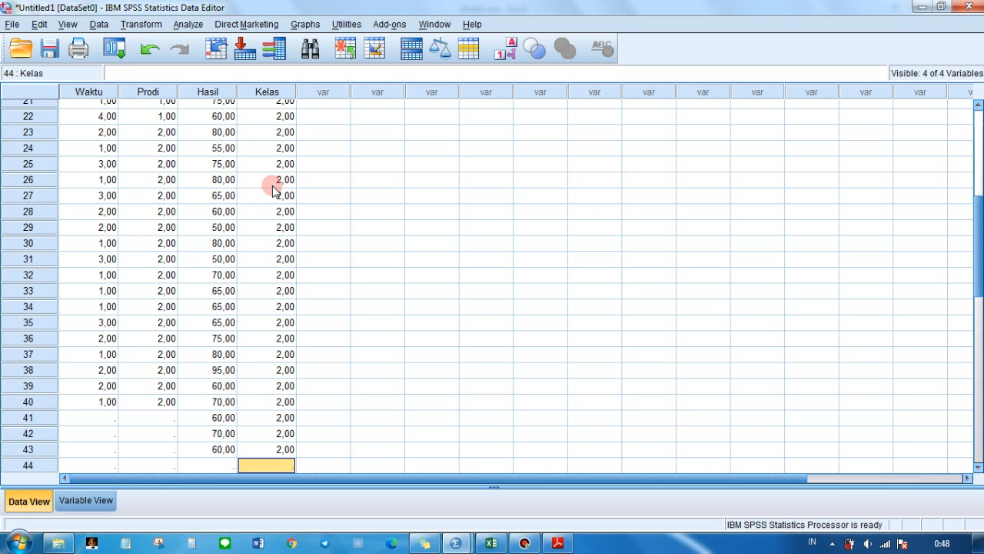
{"action": "scroll", "coordinate": [259, 379], "scroll_direction": "down", "scroll_amount": 1}
{"action": "scroll", "coordinate": [271, 331], "scroll_direction": "up", "scroll_amount": 8}
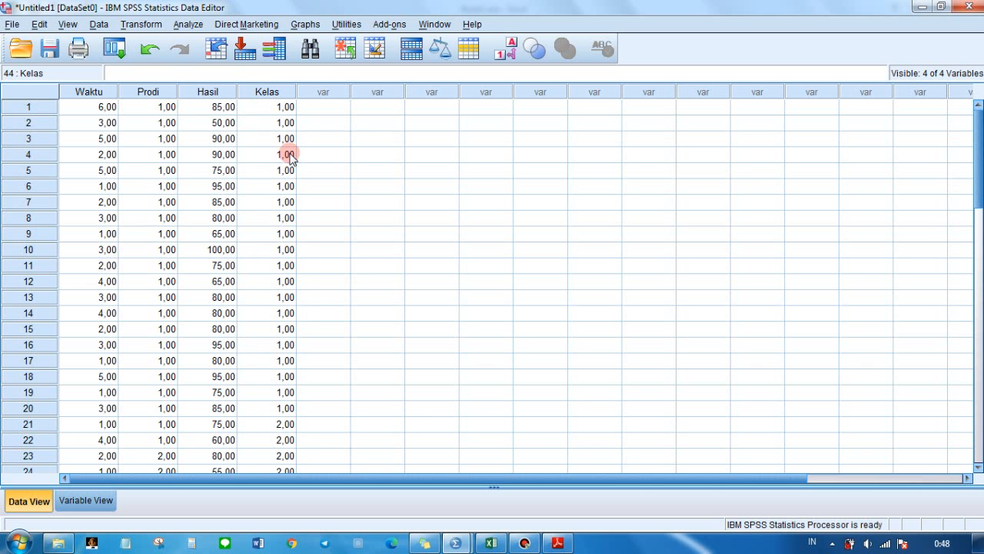
Start an Independent-Samples T Test and remove Waktu from the test variables and Prodi from the grouping variable
{"action": "left_click", "coordinate": [189, 25]}
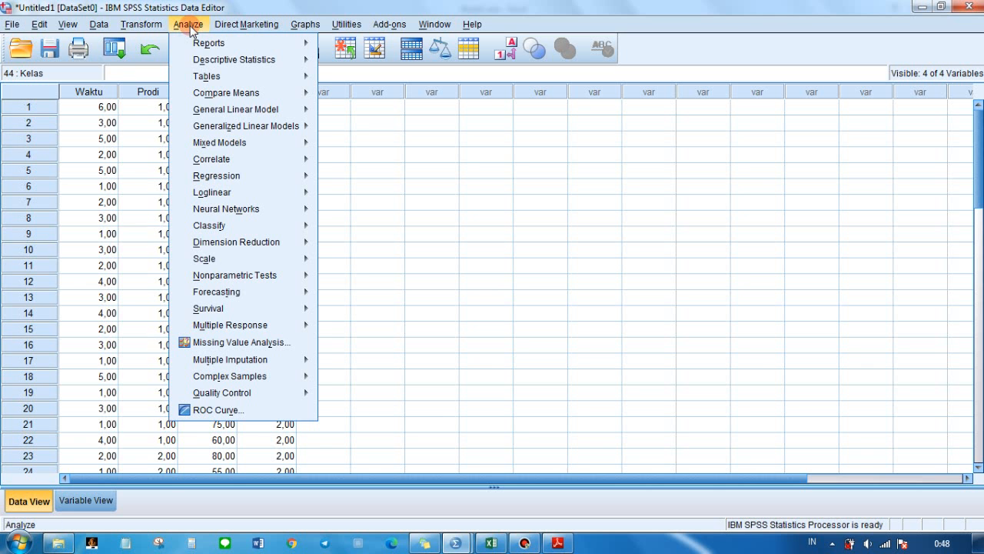
{"action": "mouse_move", "coordinate": [279, 92]}
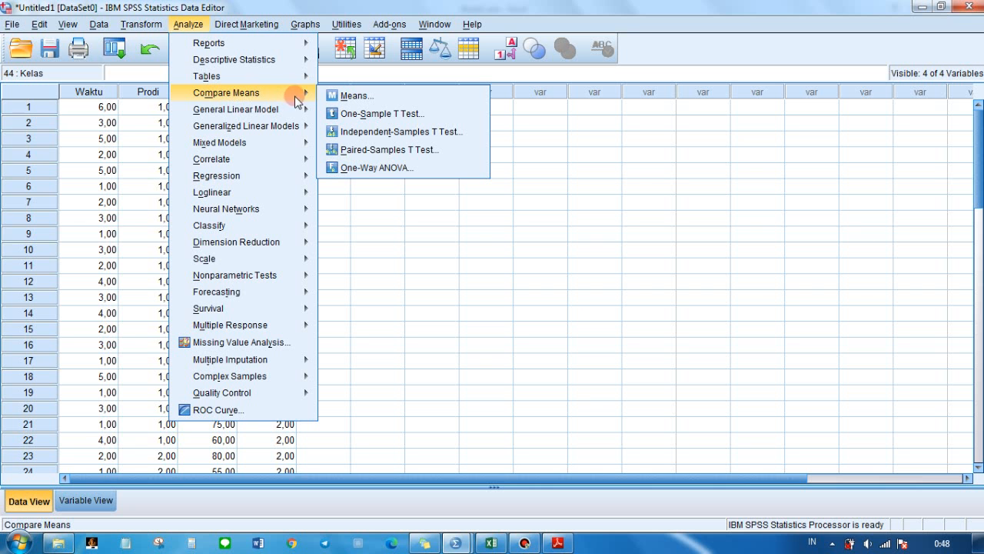
{"action": "left_click", "coordinate": [374, 132]}
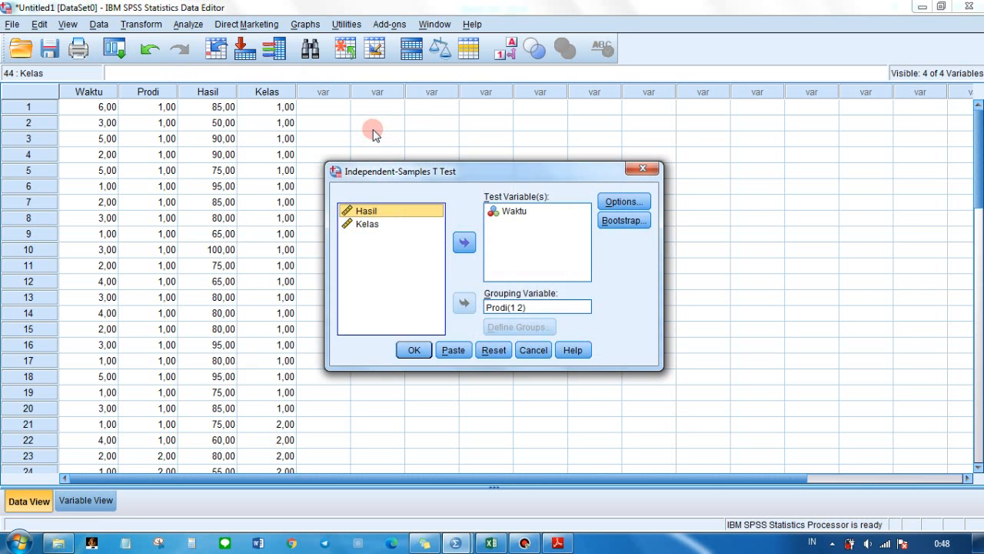
{"action": "left_click", "coordinate": [515, 213]}
{"action": "left_click", "coordinate": [464, 242]}
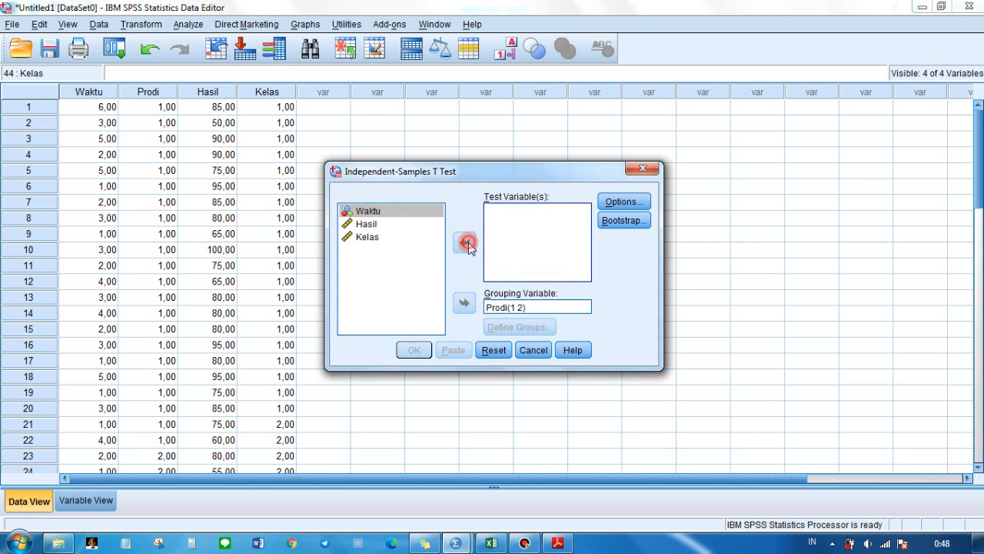
{"action": "left_click", "coordinate": [505, 308]}
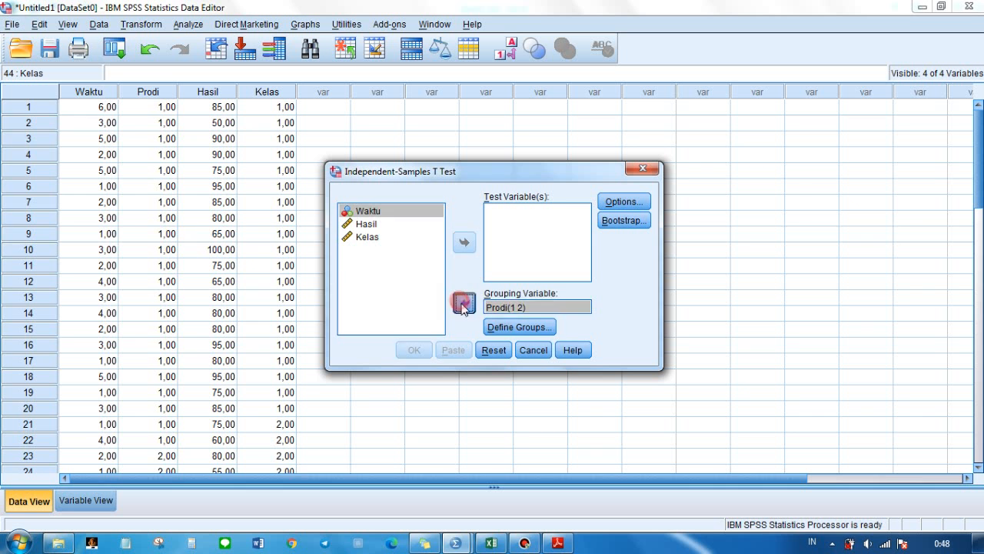
{"action": "left_click", "coordinate": [465, 302]}
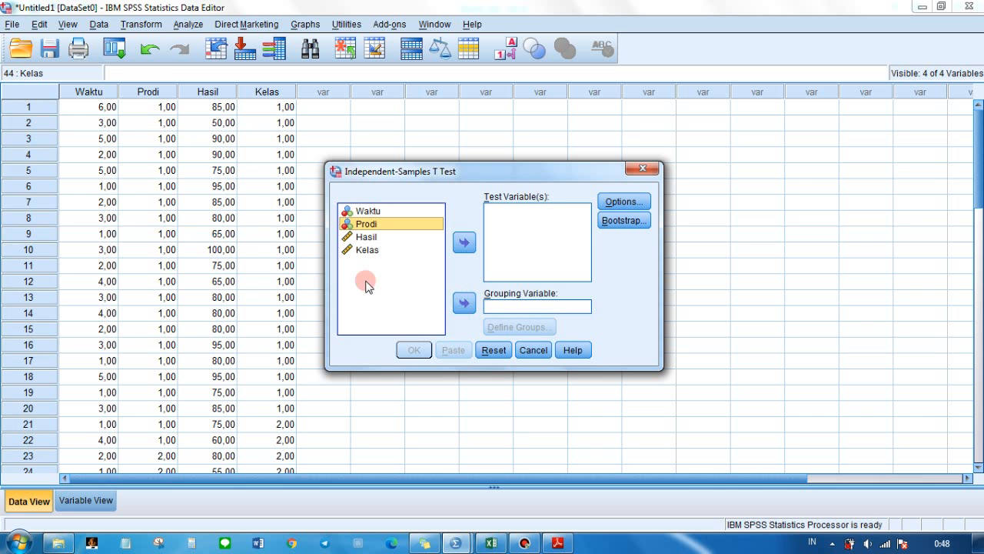
Assign Hasil as the test variable and Kelas as the grouping variable
{"action": "left_click", "coordinate": [390, 238]}
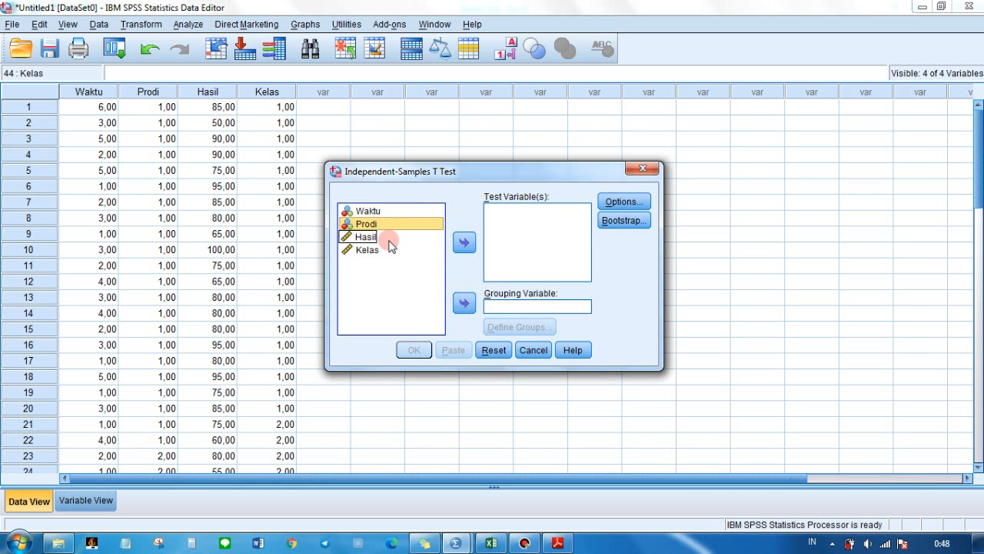
{"action": "left_click", "coordinate": [381, 252]}
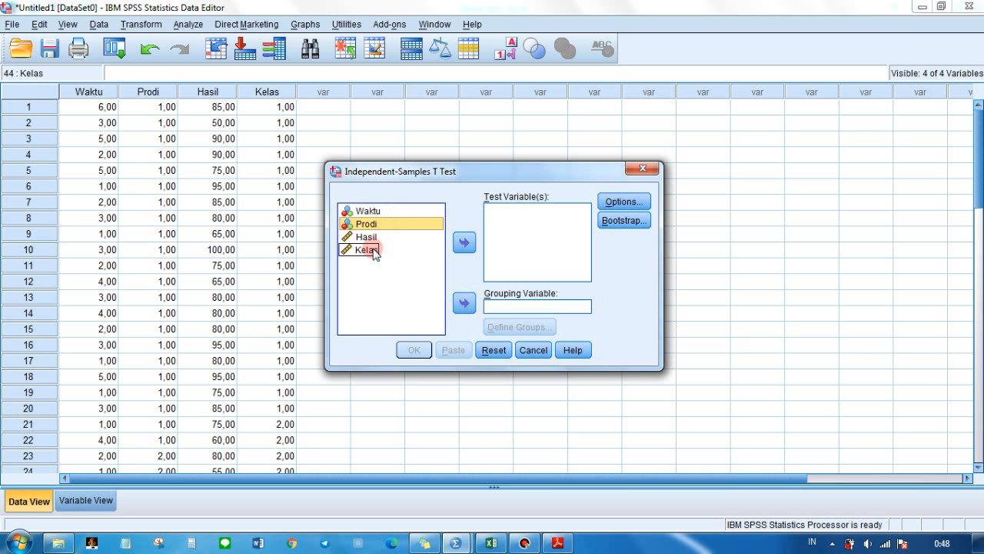
{"action": "left_click", "coordinate": [370, 238]}
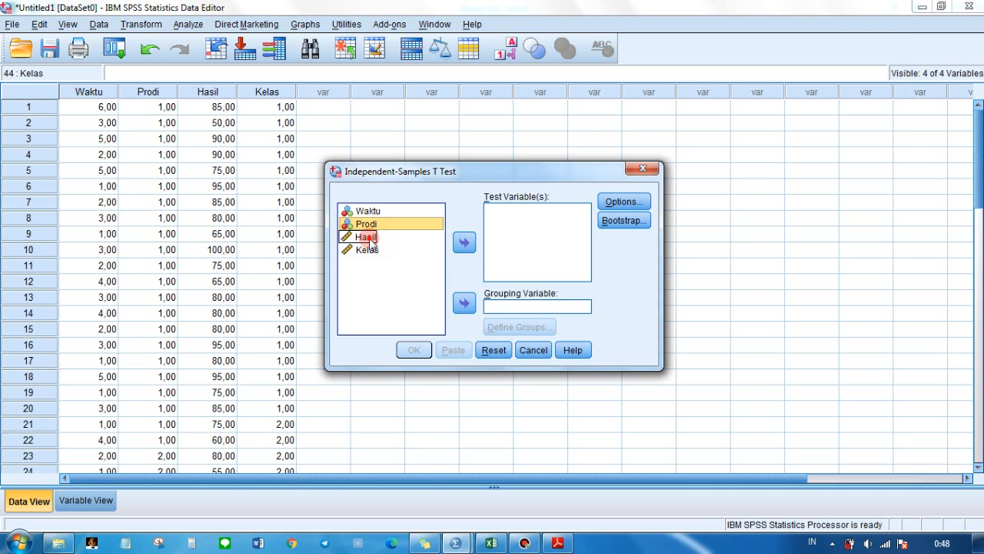
{"action": "left_click", "coordinate": [370, 239]}
{"action": "left_click", "coordinate": [464, 243]}
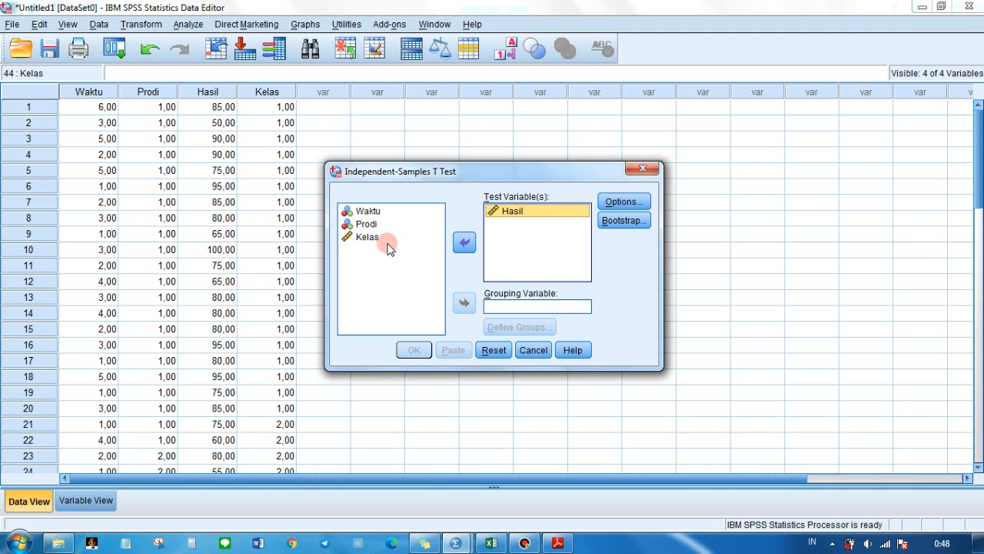
{"action": "left_click", "coordinate": [373, 237]}
{"action": "left_click", "coordinate": [465, 304]}
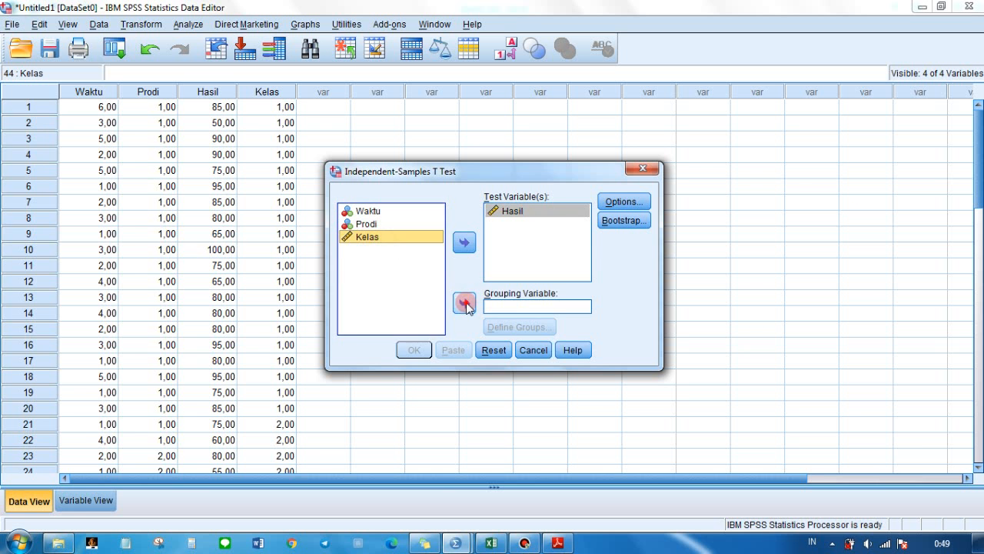
Define the Kelas groups with the specified values 1 and 2, and run the t-test
{"action": "left_click", "coordinate": [497, 333]}
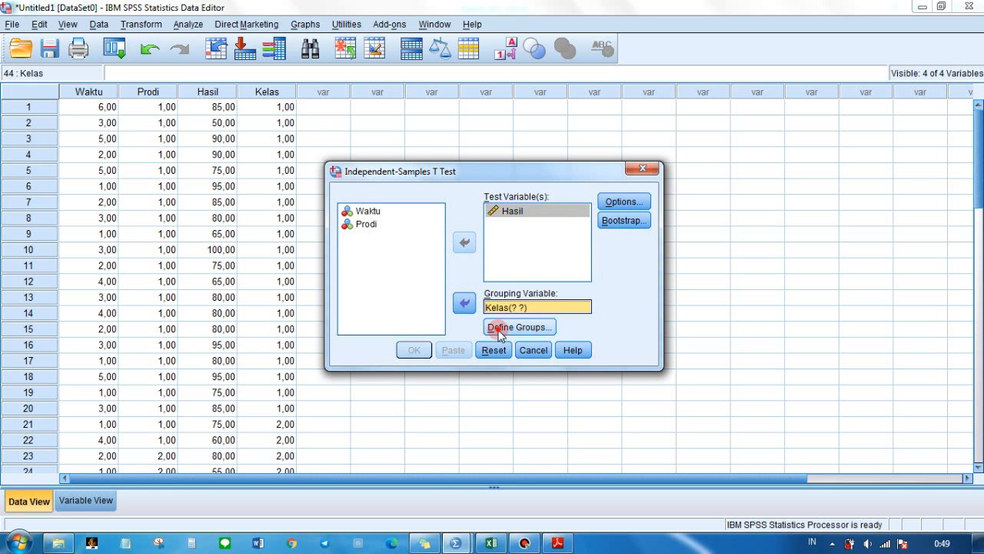
{"action": "left_click", "coordinate": [500, 331]}
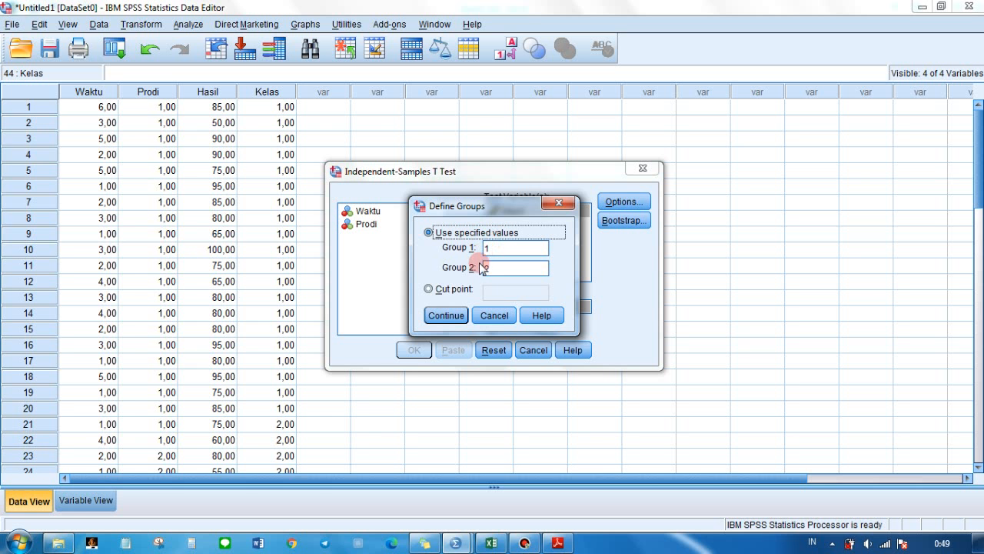
{"action": "left_click", "coordinate": [454, 318]}
{"action": "left_click", "coordinate": [414, 350]}
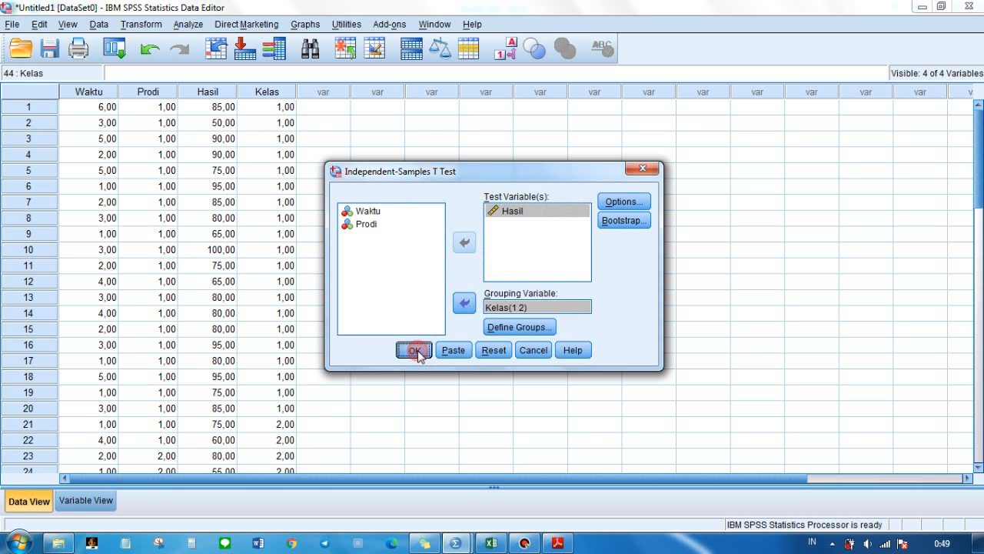
Examine the Hasil Independent Samples Test table, then switch to the PDF and review the homogeneity test rule on page 57
{"action": "scroll", "coordinate": [400, 286], "scroll_direction": "down", "scroll_amount": 1}
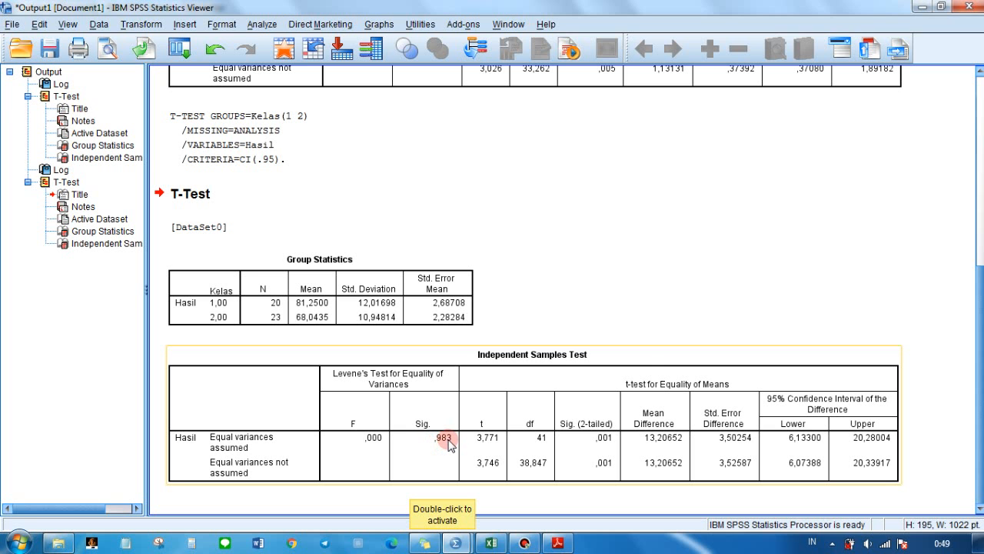
{"action": "left_click", "coordinate": [558, 543]}
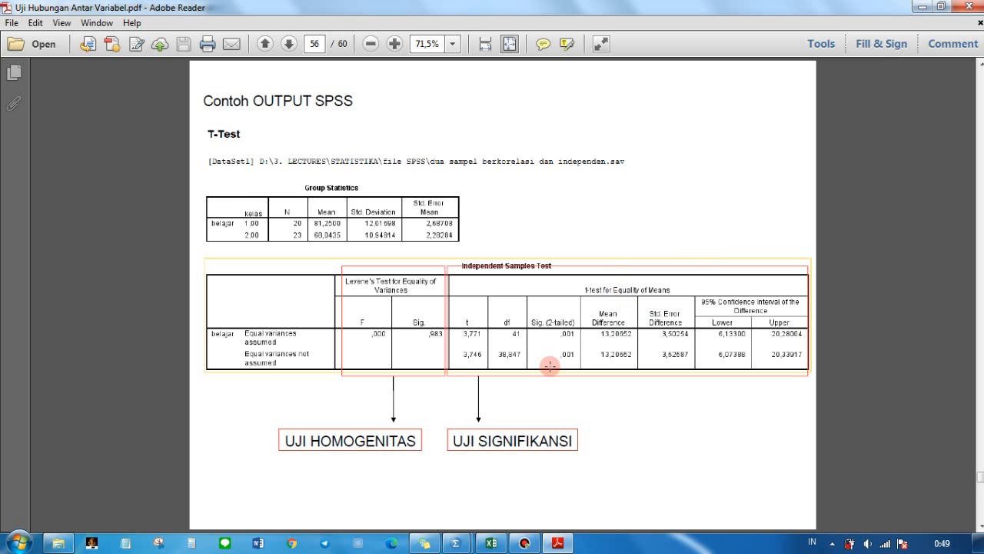
{"action": "scroll", "coordinate": [550, 365], "scroll_direction": "down", "scroll_amount": 1}
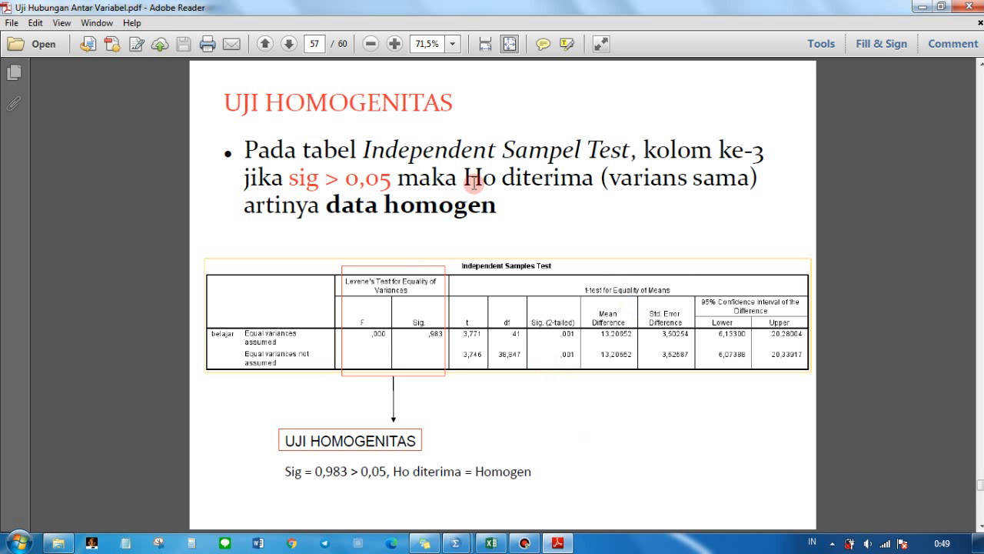